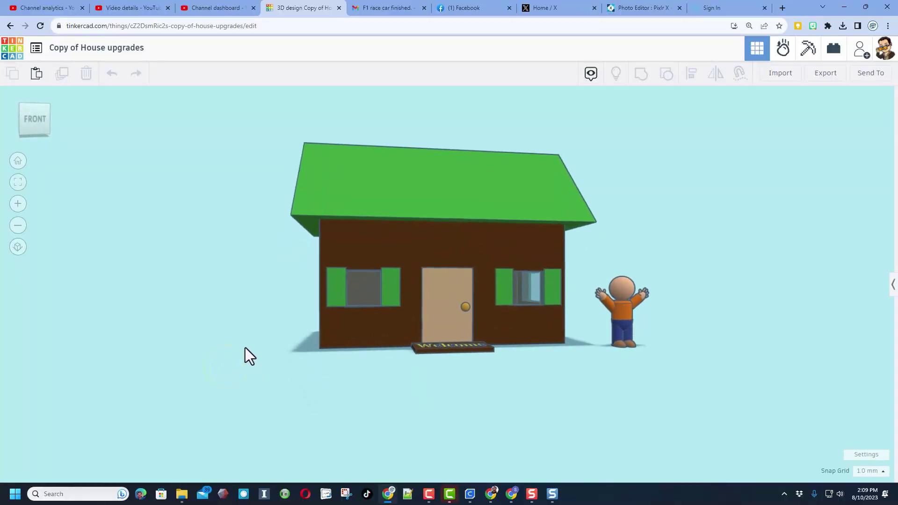
Orbit the 'Copy of House upgrades' design to a straight front view of the house.
right_click_drag(247, 348, 222, 360)
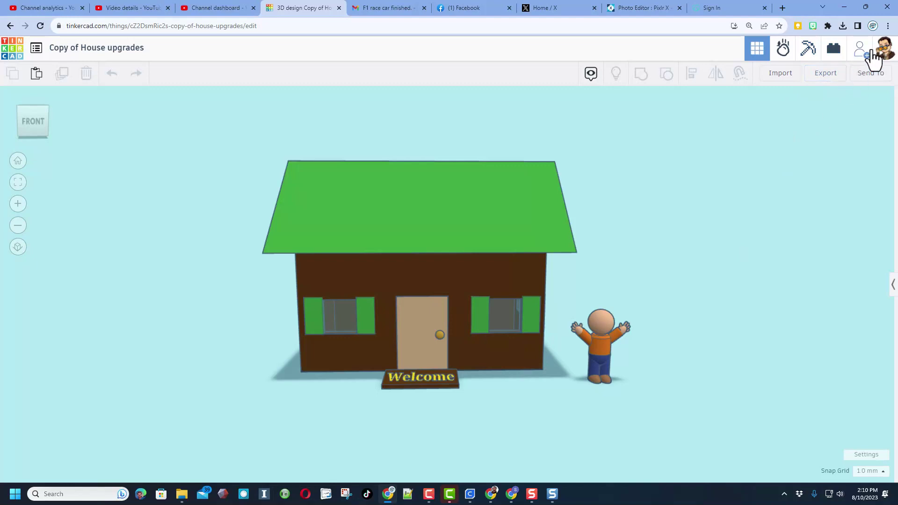
Hide the brown house walls to reveal the interior, viewed from the front left.
mouse_move(223, 269)
right_mouse_down()
mouse_move(191, 267)
mouse_move(229, 277)
mouse_move(219, 269)
mouse_move(228, 297)
right_mouse_up()
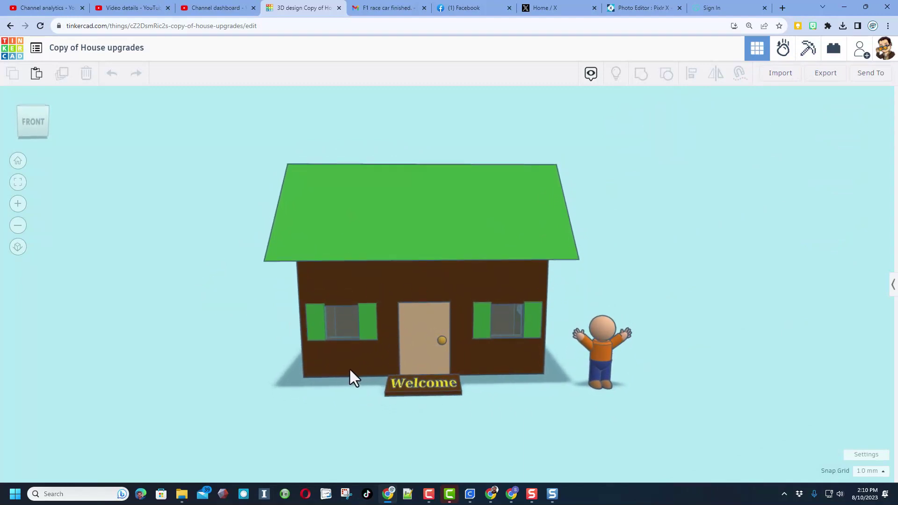
left_click(381, 284)
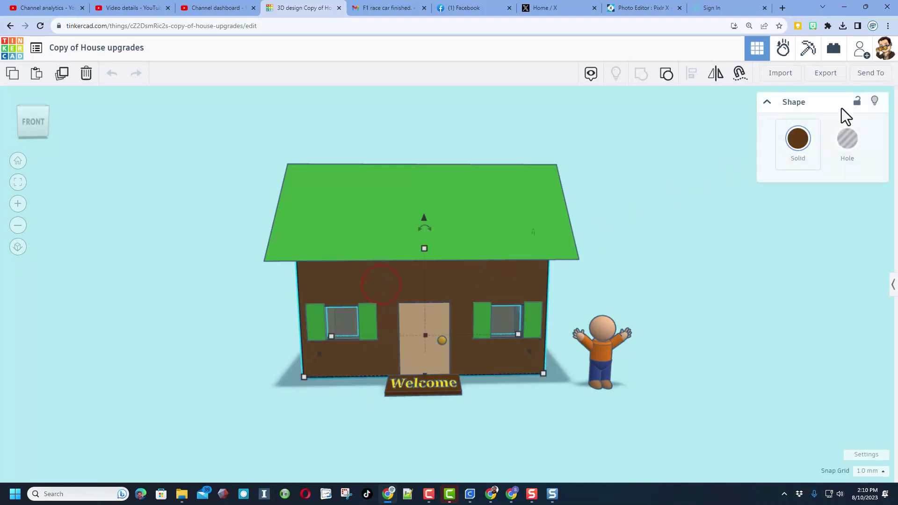
left_click(873, 102)
mouse_move(337, 344)
right_mouse_down()
mouse_move(368, 355)
mouse_move(351, 357)
mouse_move(498, 378)
right_mouse_up()
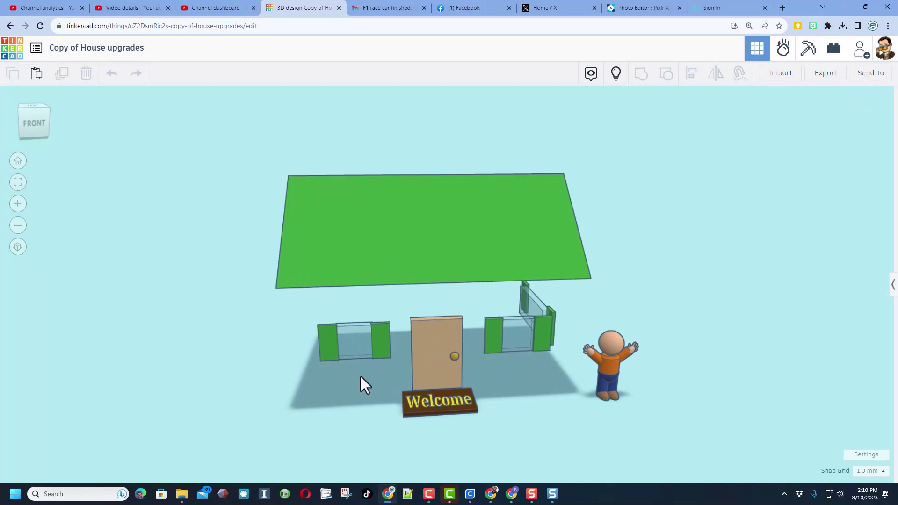
right_click_drag(383, 411, 470, 411)
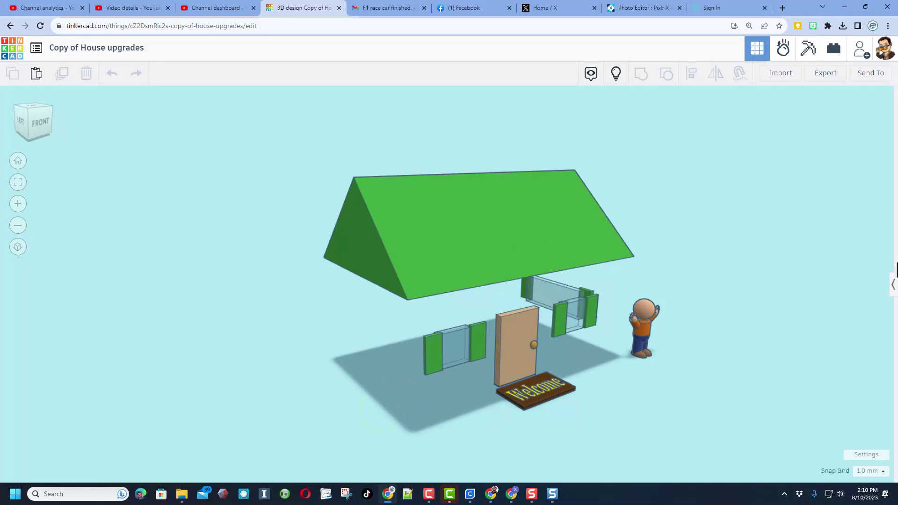
Open the basic shapes library and give the workspace a white background.
left_click(892, 293)
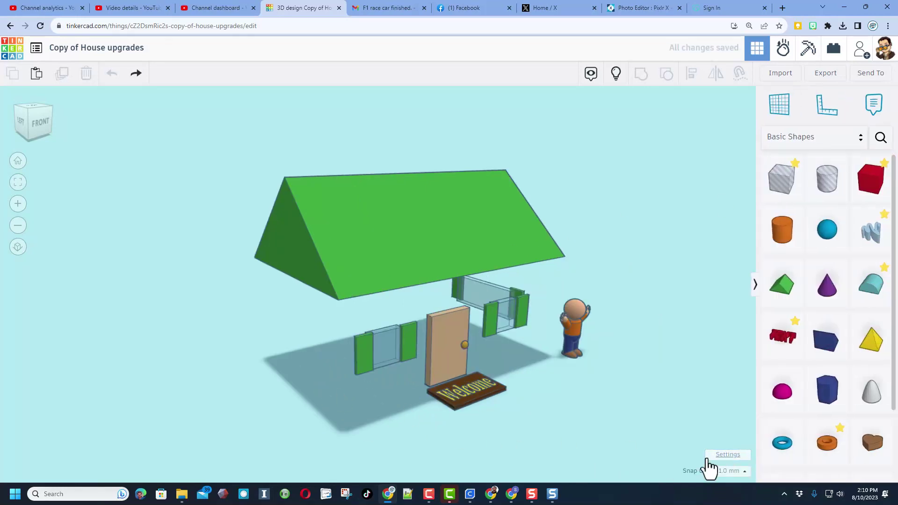
left_click(731, 455)
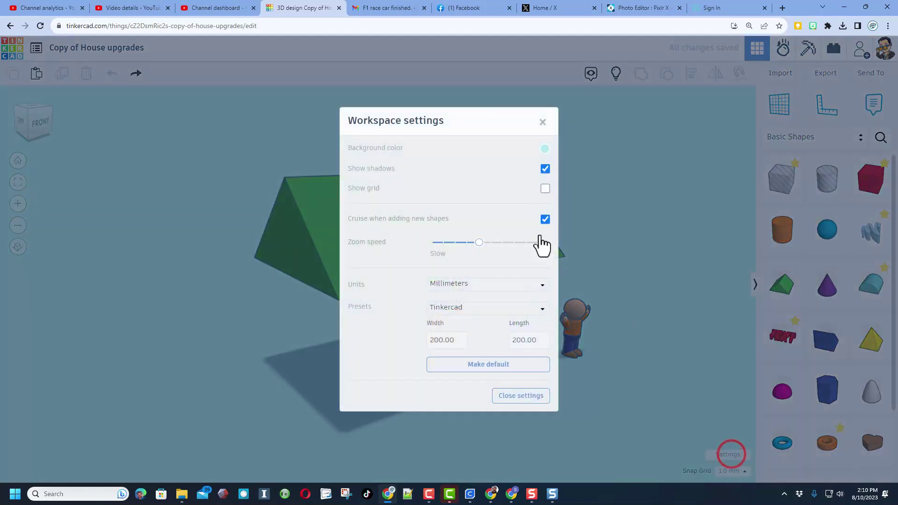
left_click(541, 149)
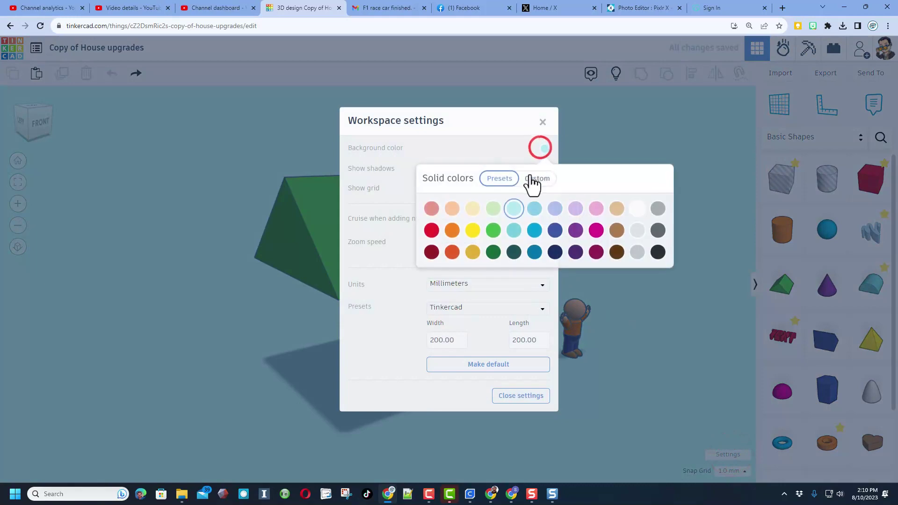
left_click(512, 135)
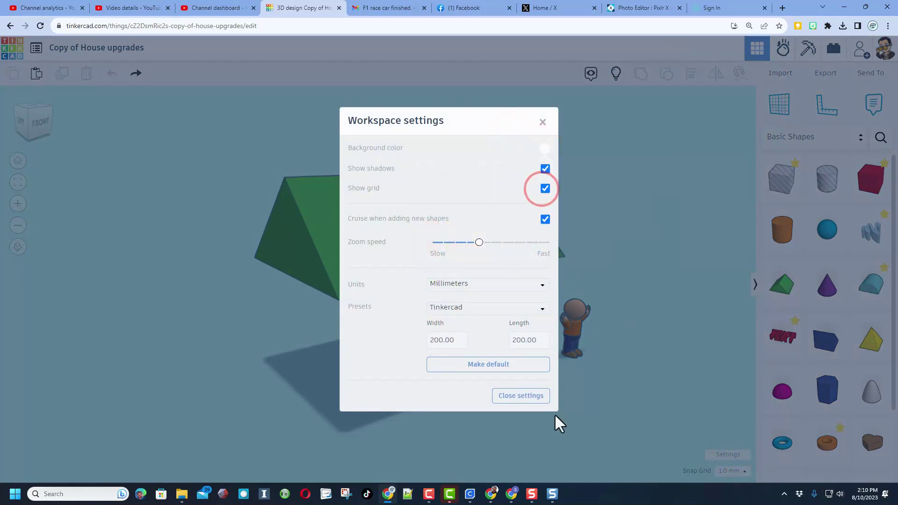
left_click(518, 405)
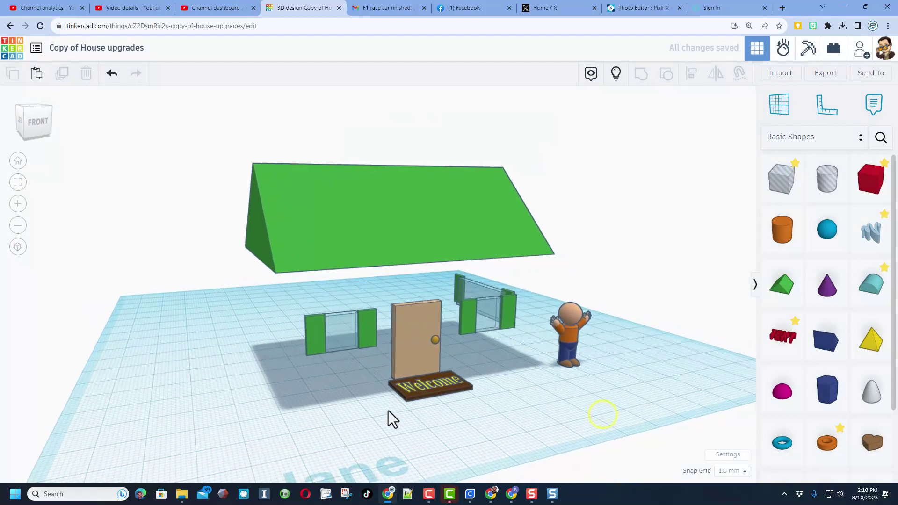
Place a box left of the Welcome mat and flatten it to 1.5 mm tall.
left_click(859, 196)
left_click(281, 411)
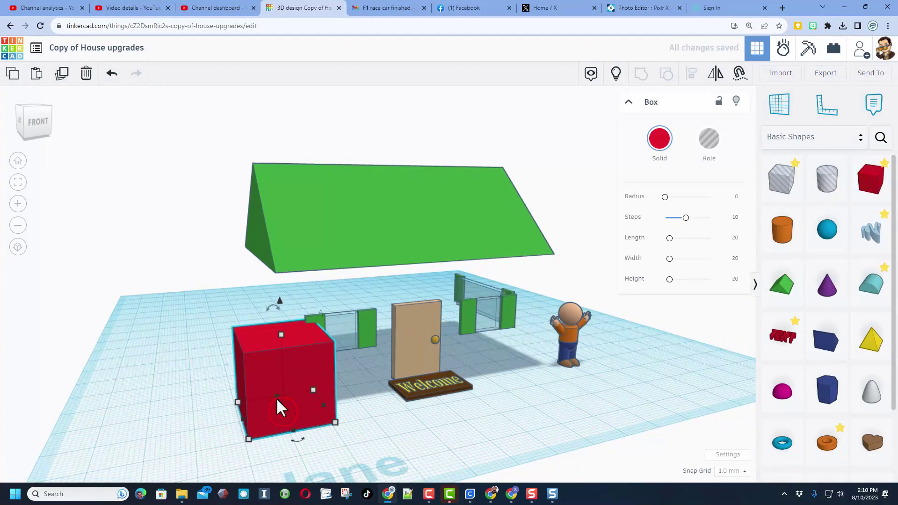
left_click_drag(281, 343, 281, 405)
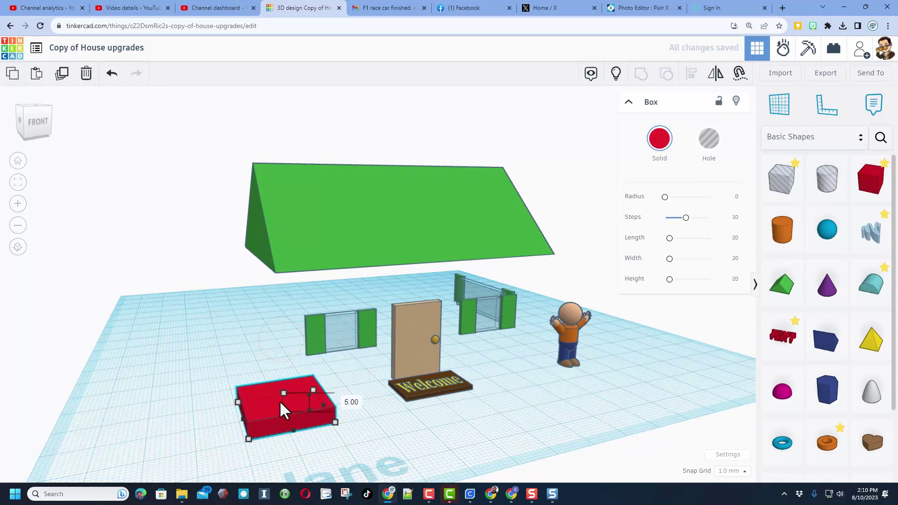
right_click_drag(281, 406, 276, 439)
mouse_move(276, 439)
left_mouse_down()
mouse_move(309, 459)
mouse_move(296, 426)
left_mouse_up()
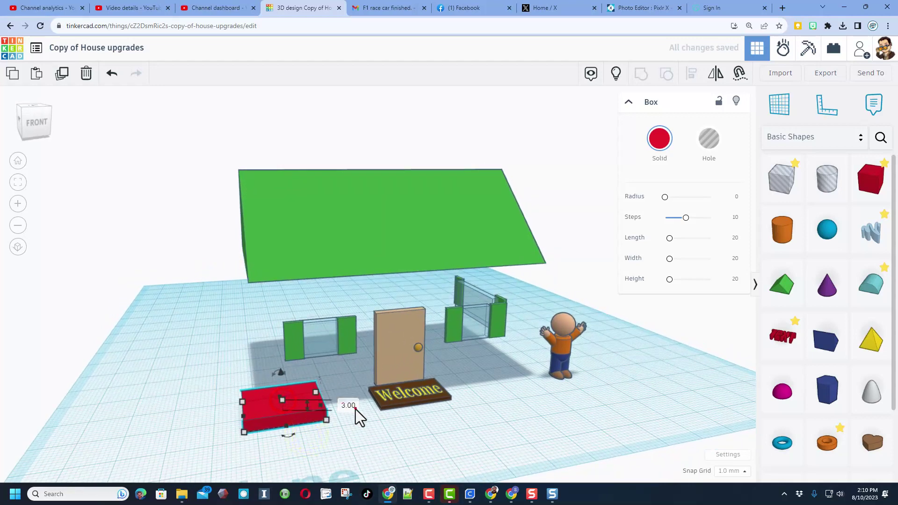
left_click(353, 406)
type("1.5")
key("Return")
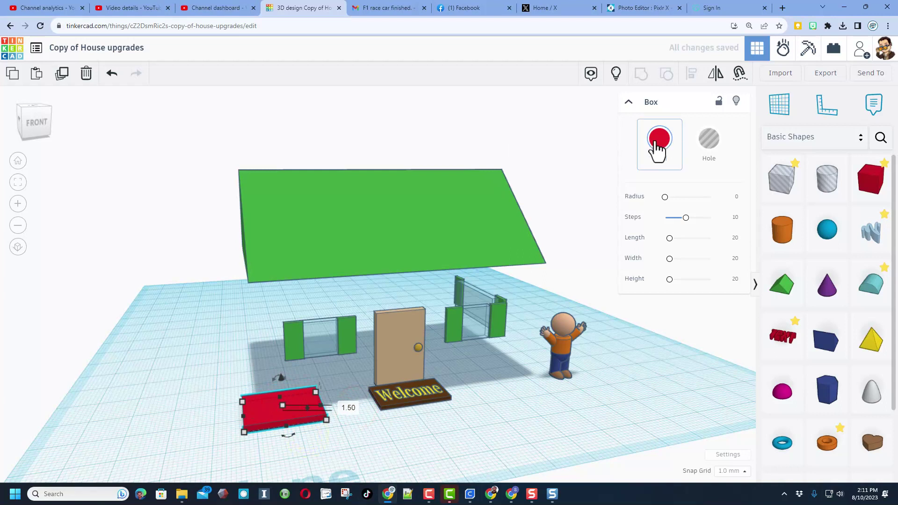
Colour the slab brown and round its corners with radius 5.
left_click(659, 141)
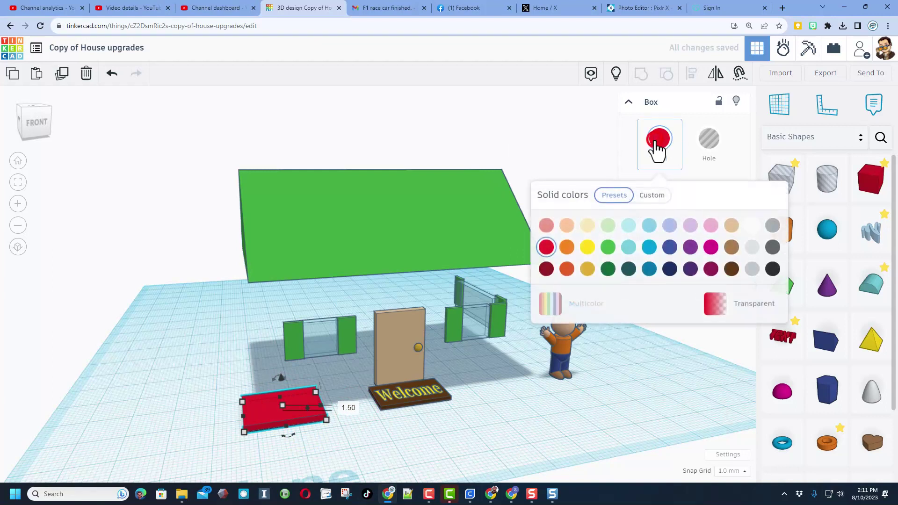
left_click(733, 248)
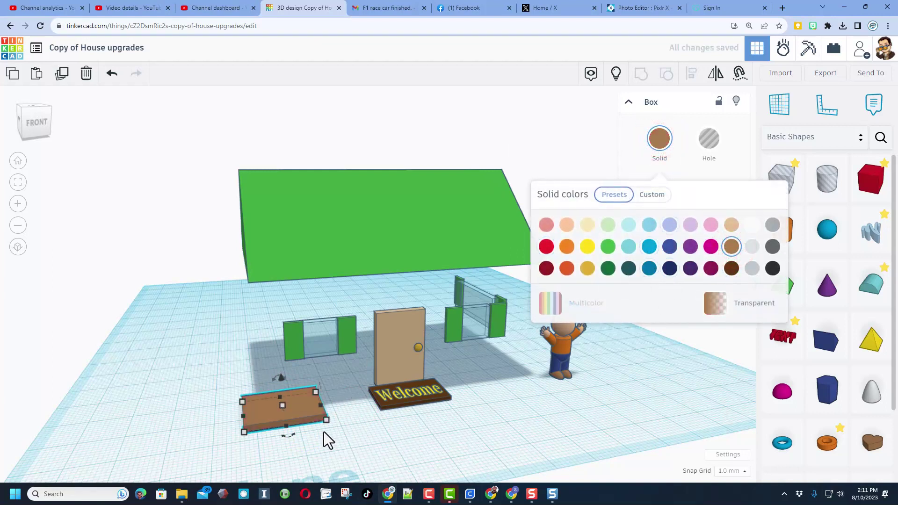
left_click(314, 423)
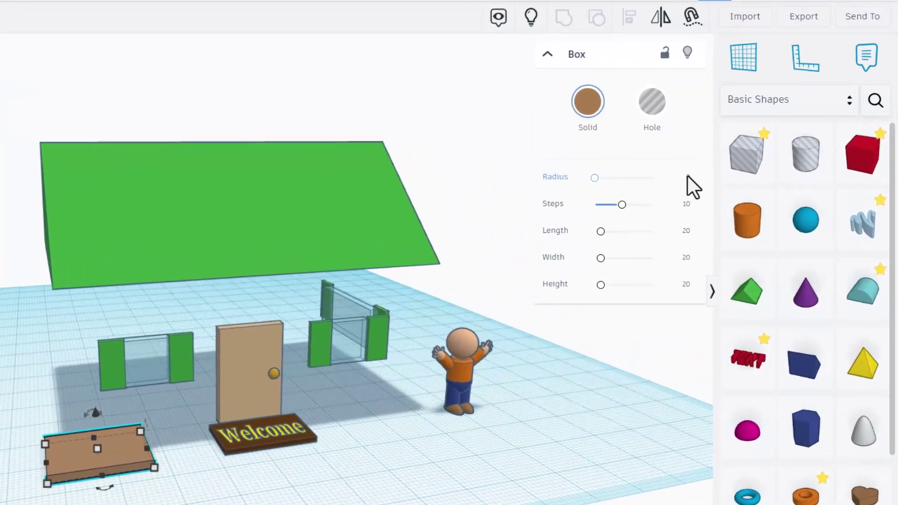
left_click(687, 177)
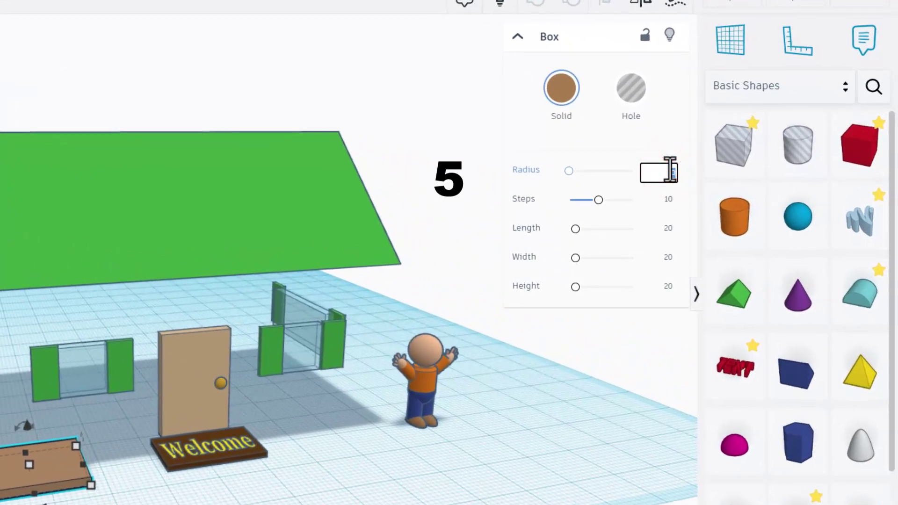
type("5")
key("Return")
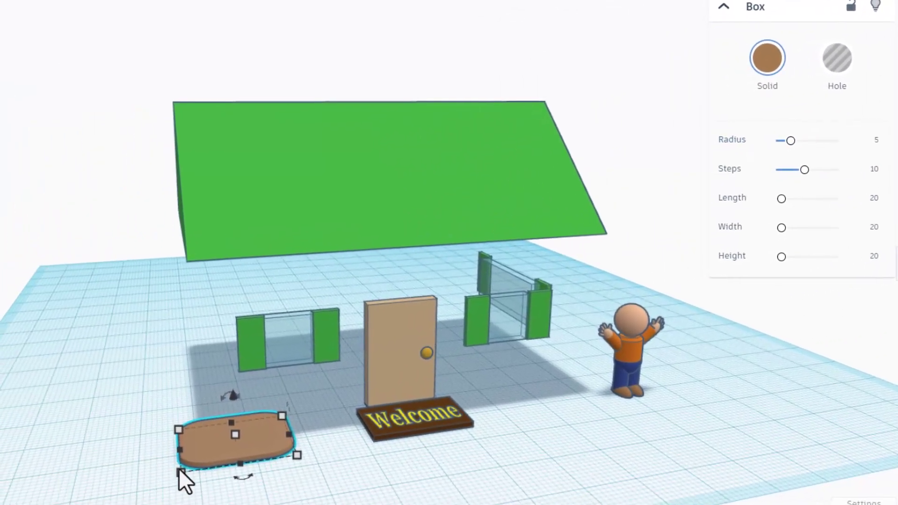
scroll(220, 462, "down", 3)
scroll(234, 458, "up", 3)
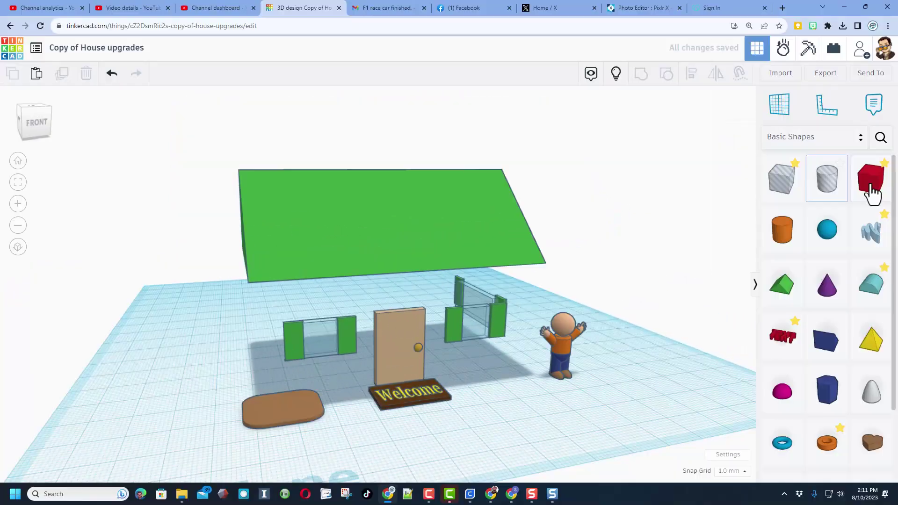
left_click_drag(871, 189, 363, 443)
Shrink a new red box to a 2 mm cube and stretch it into a 13 mm post.
left_click(363, 444)
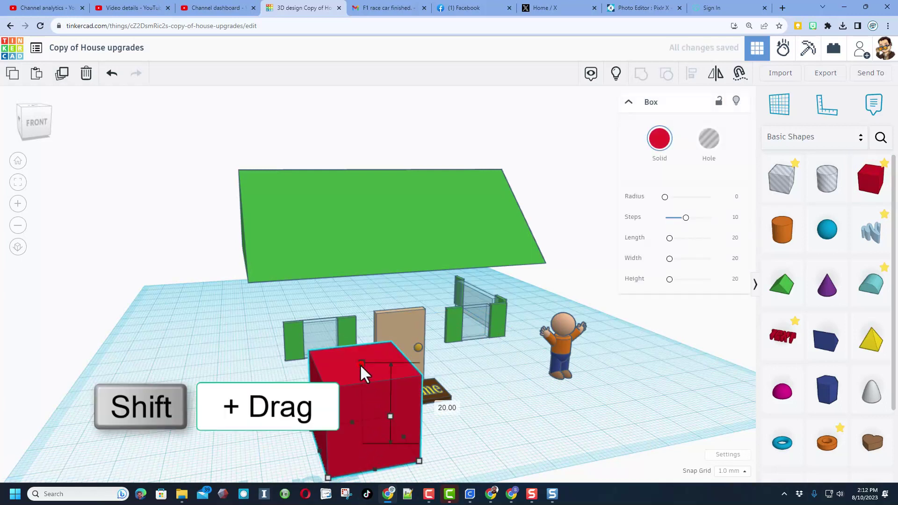
left_click_drag(360, 364, 363, 418, "shift")
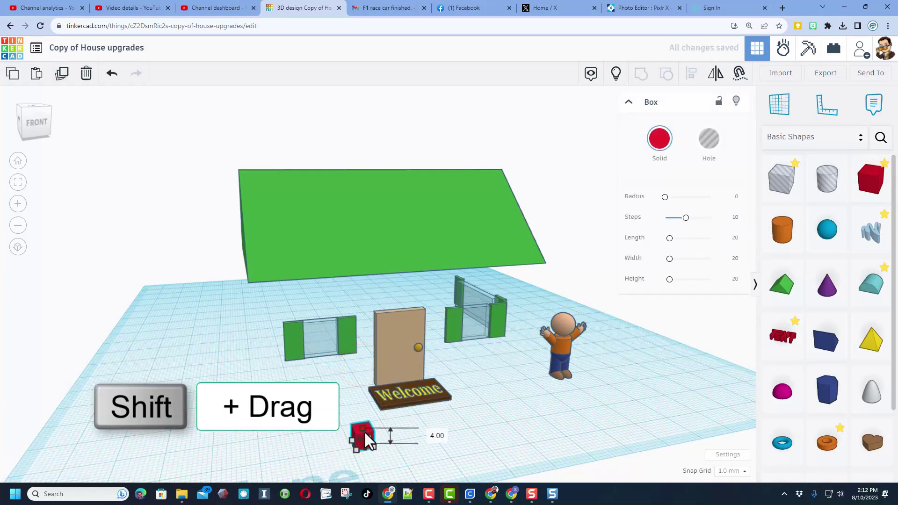
left_click_drag(364, 431, 365, 434, "shift")
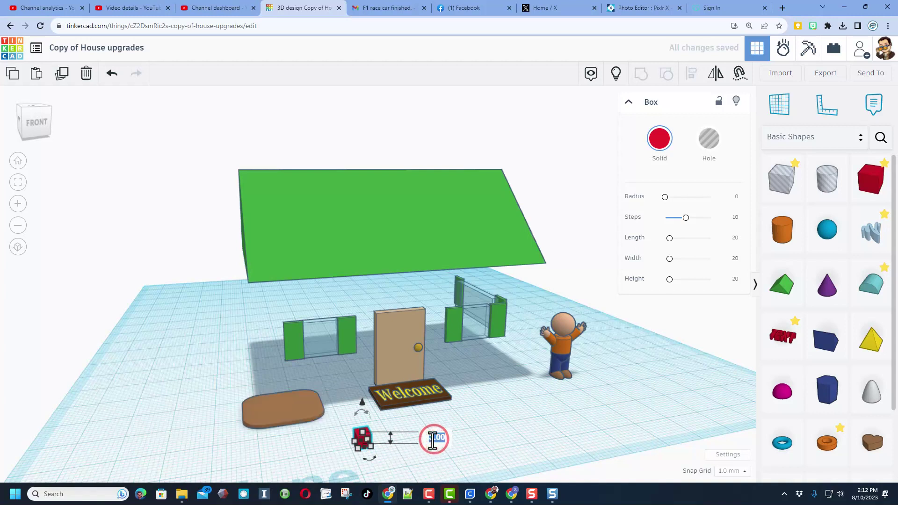
type("2")
left_click(382, 413)
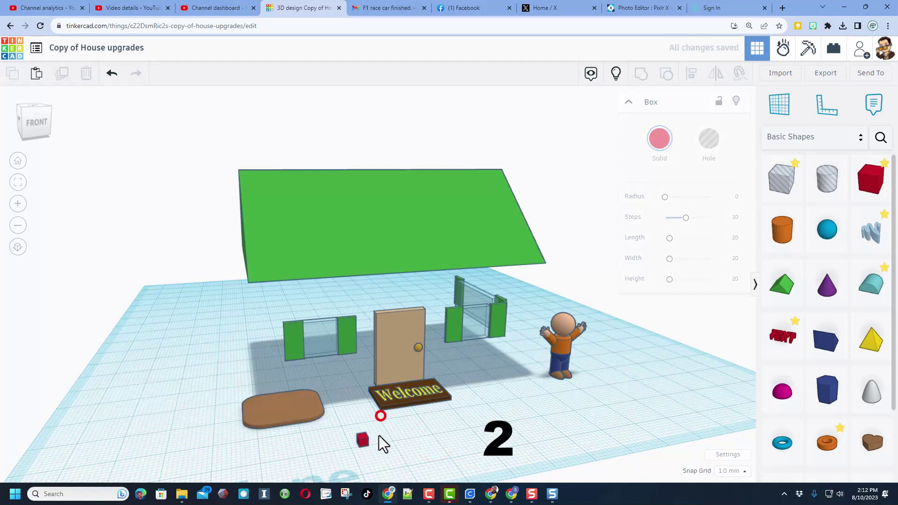
left_click(364, 440)
left_click_drag(362, 406, 354, 406)
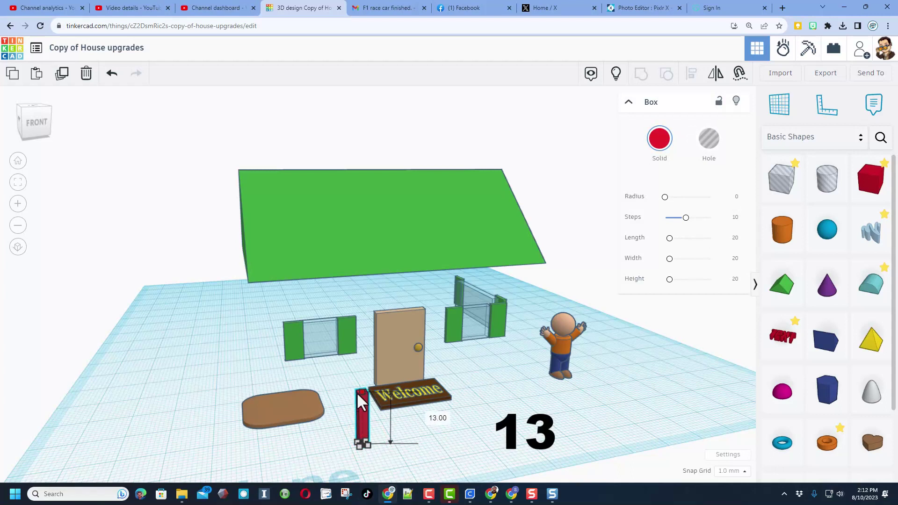
mouse_move(357, 392)
left_mouse_down()
mouse_move(299, 386)
mouse_move(288, 374)
mouse_move(305, 363)
mouse_move(268, 412)
mouse_move(273, 389)
mouse_move(260, 405)
left_mouse_up()
left_click(316, 394)
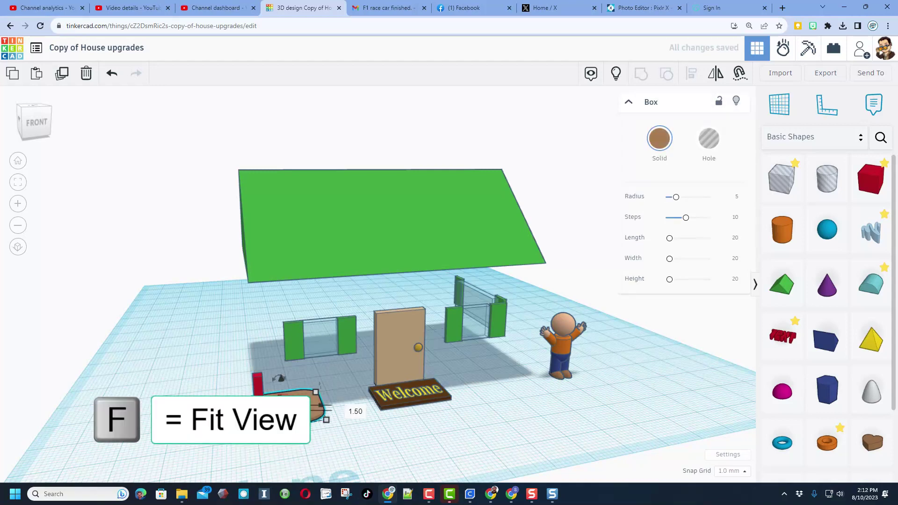
Duplicate the red post and nudge the copy to the slab's other corner.
key("f")
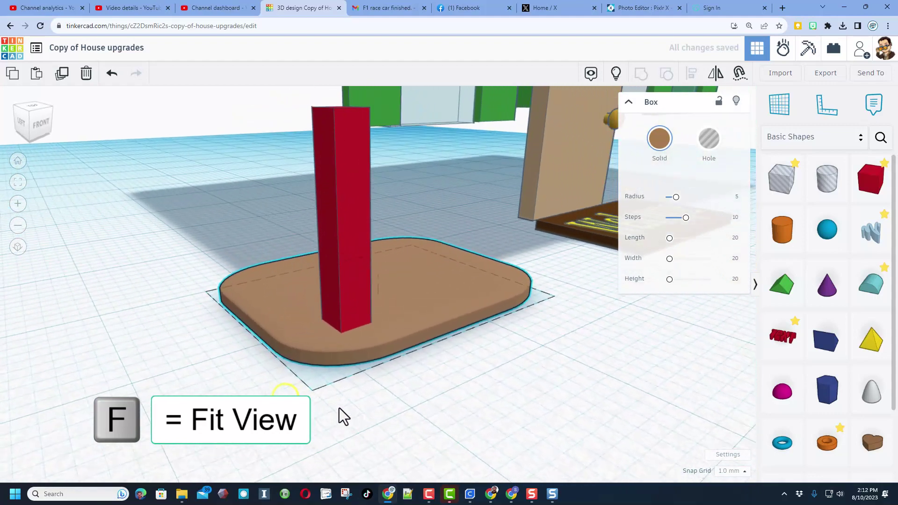
left_click_drag(365, 313, 344, 317)
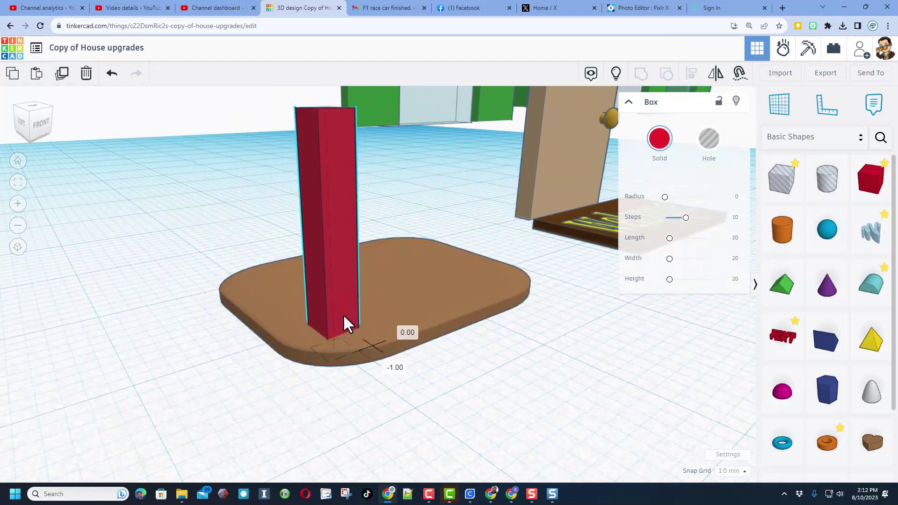
left_click(333, 383)
mouse_move(333, 362)
right_mouse_down()
mouse_move(410, 394)
mouse_move(457, 377)
right_mouse_up()
left_click(460, 349)
key("ctrl+d")
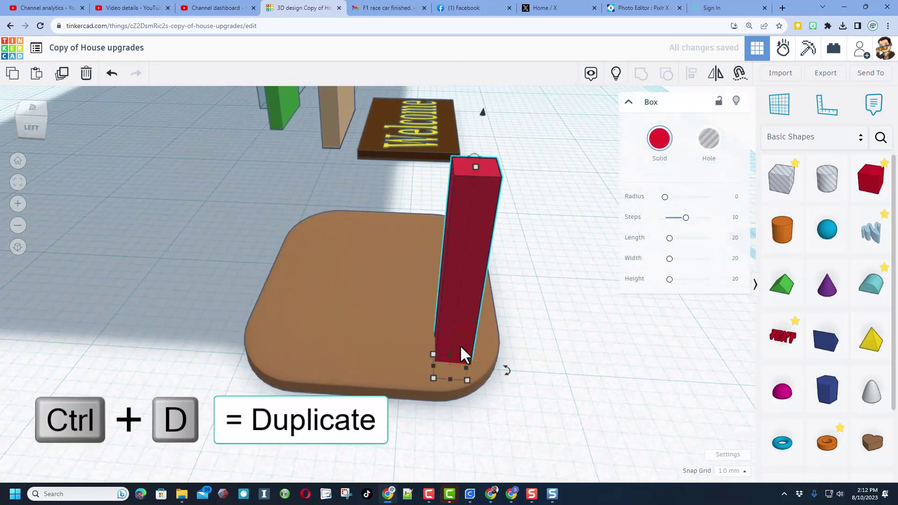
key("ctrl+d")
key("Left")
key("Left")
key("Left")
key("Left")
key("Left")
key("Left")
key("Left")
key("Left")
key("Left")
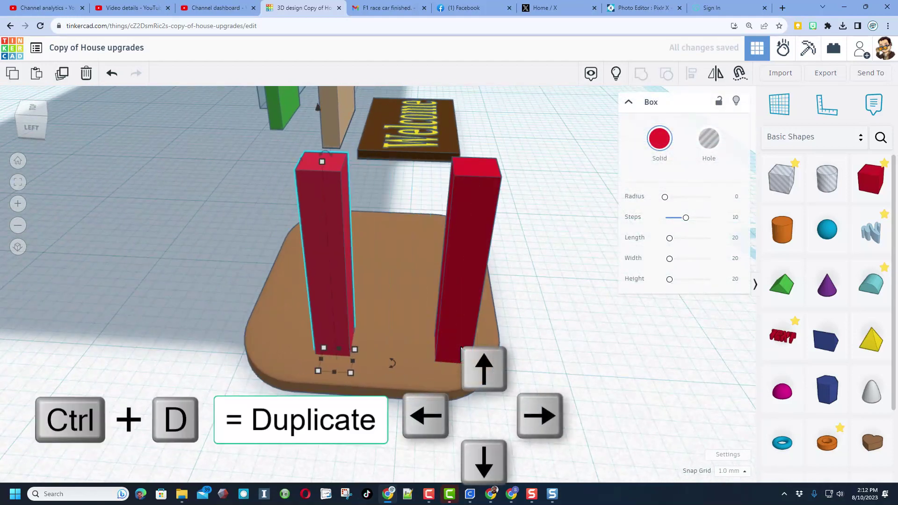
key("Left")
key("Left")
key("Left")
Duplicate the pair of posts and shift the copies to the slab's opposite side.
mouse_move(462, 350)
right_mouse_down()
mouse_move(501, 411)
mouse_move(327, 409)
mouse_move(150, 161)
right_mouse_up()
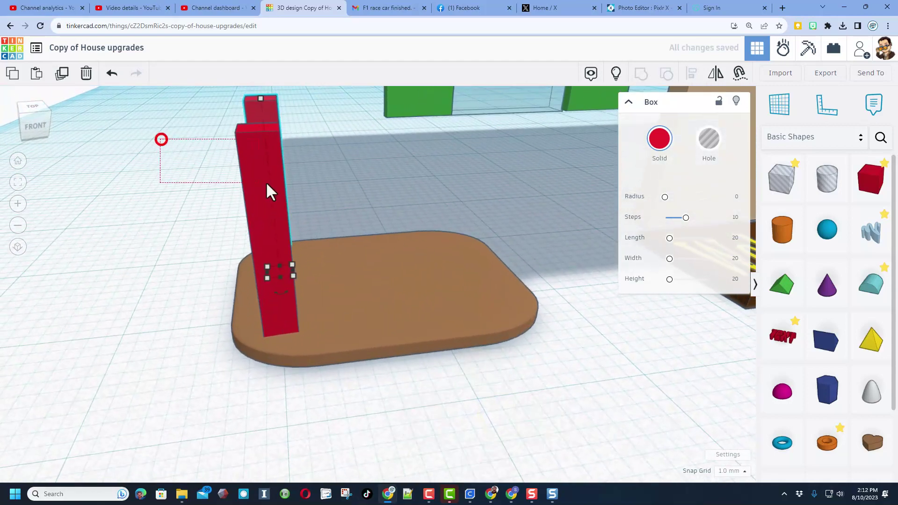
left_click_drag(160, 139, 302, 177)
key("ctrl+d")
left_click(207, 151)
left_click_drag(177, 134, 306, 181)
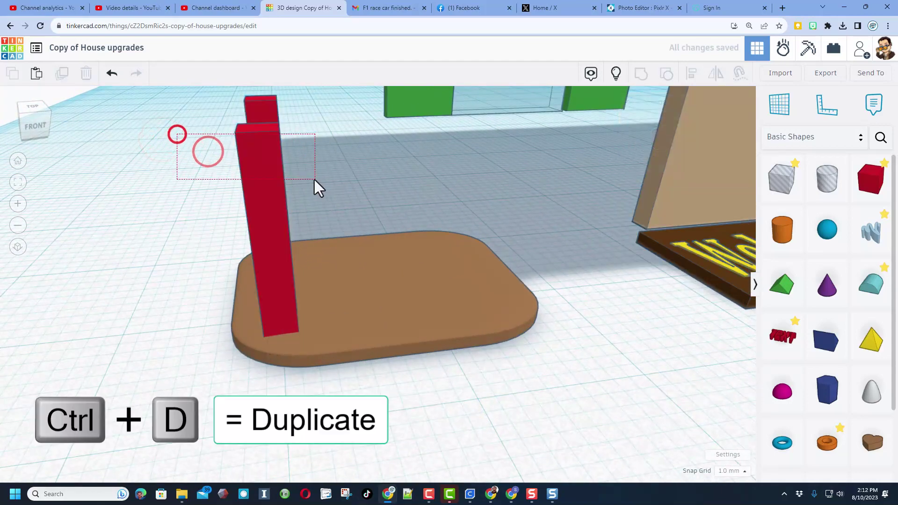
key("ctrl+d")
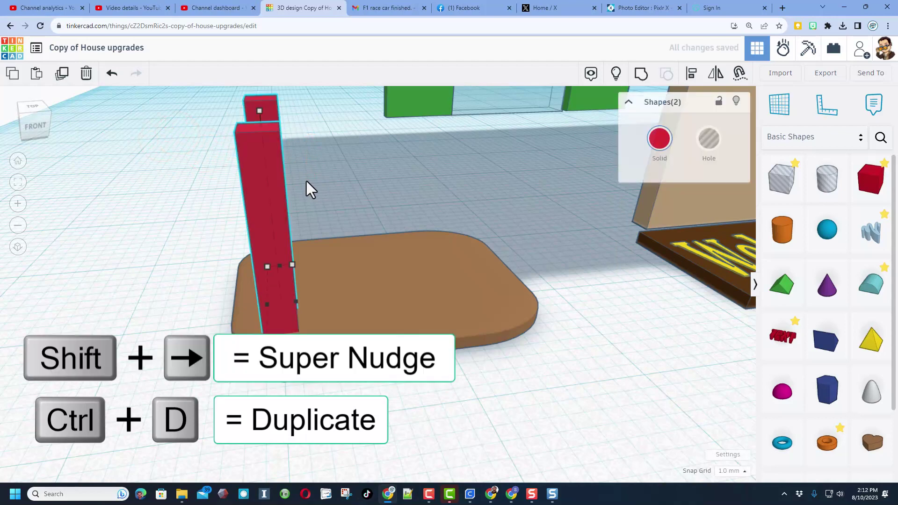
key("shift+Right")
key("shift+Right")
key("shift+Right")
key("shift+Left")
key("shift+Left")
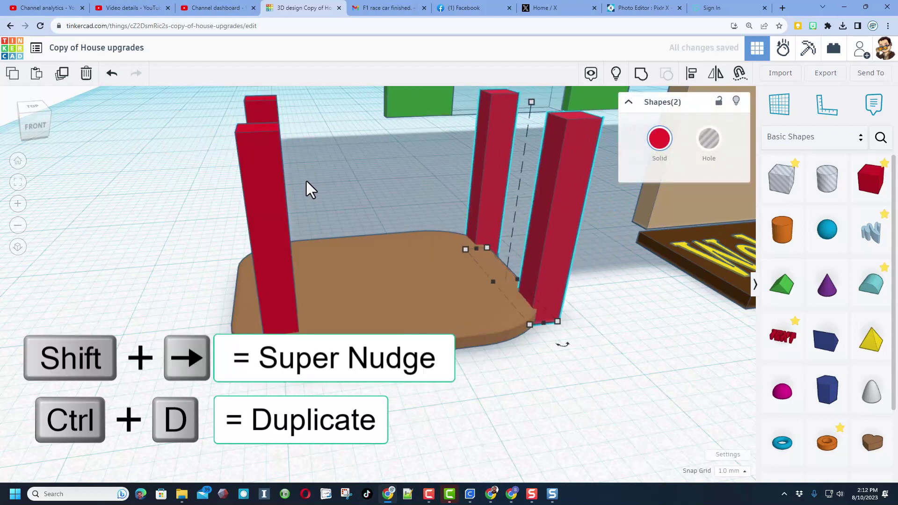
key("shift+Left")
key("shift+Left")
key("shift+Left")
key("shift+Left")
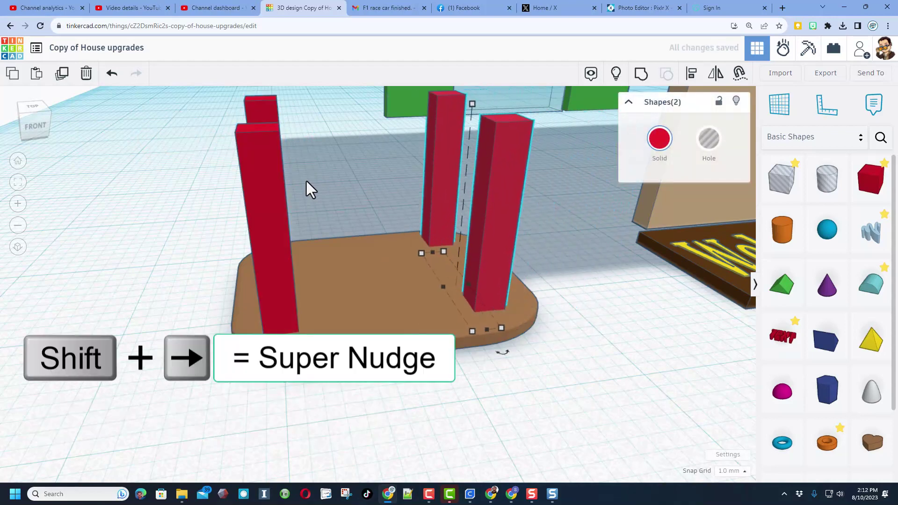
scroll(299, 229, "down", 2)
scroll(299, 229, "down", 2)
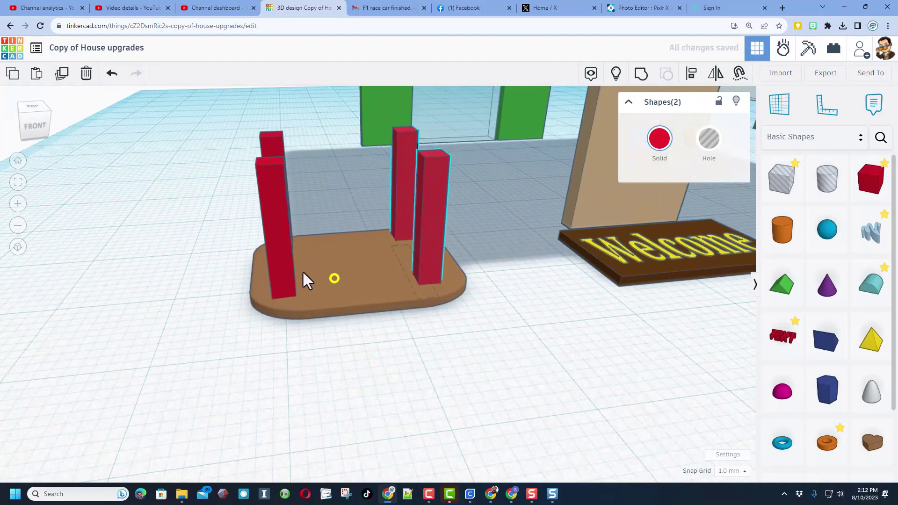
mouse_move(303, 279)
right_mouse_down()
mouse_move(194, 257)
mouse_move(203, 257)
mouse_move(206, 186)
right_mouse_up()
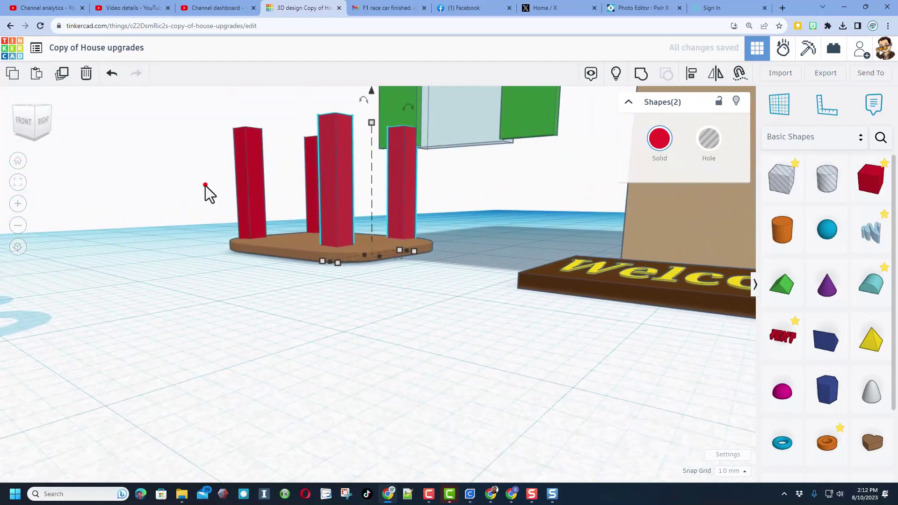
left_click_drag(202, 178, 415, 192)
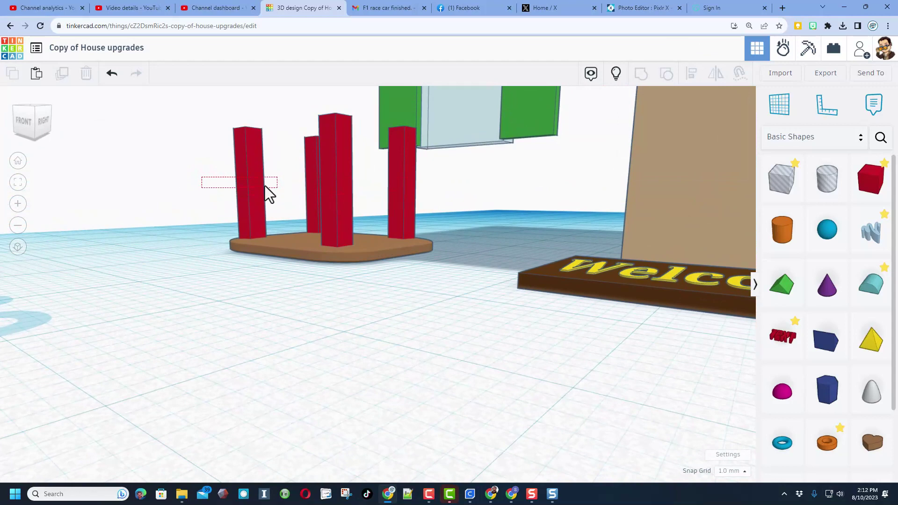
Select only the four red posts and group them into one shape.
left_click_drag(398, 196, 399, 196)
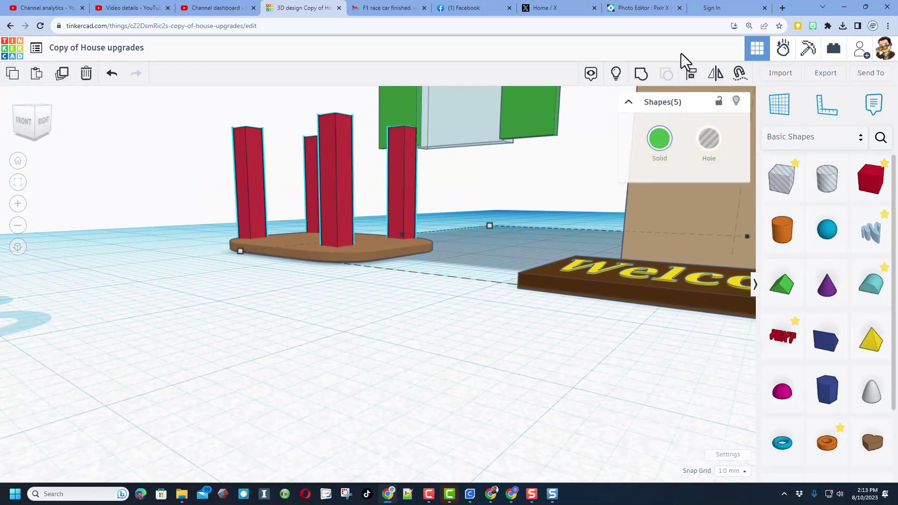
left_click_drag(425, 192, 246, 192)
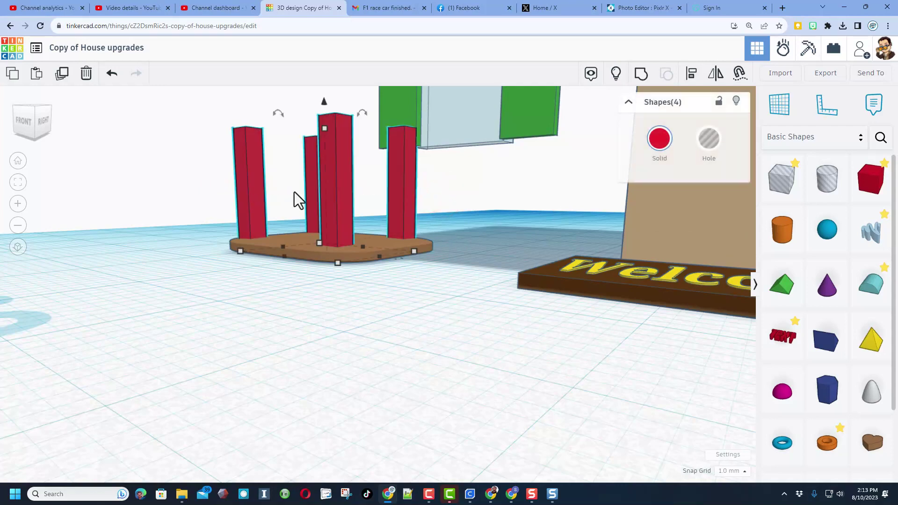
left_click(640, 75)
Colour the grouped legs a custom medium brown (7b5017).
left_click(660, 141)
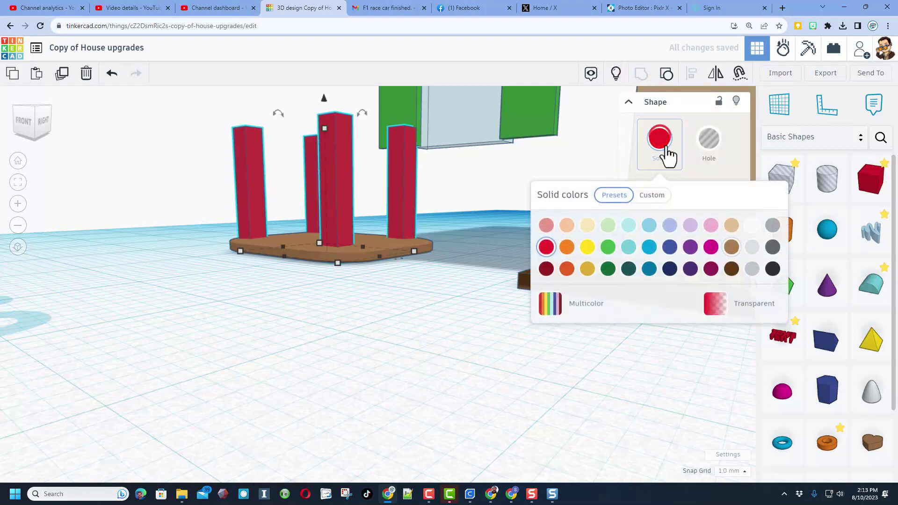
left_click(650, 195)
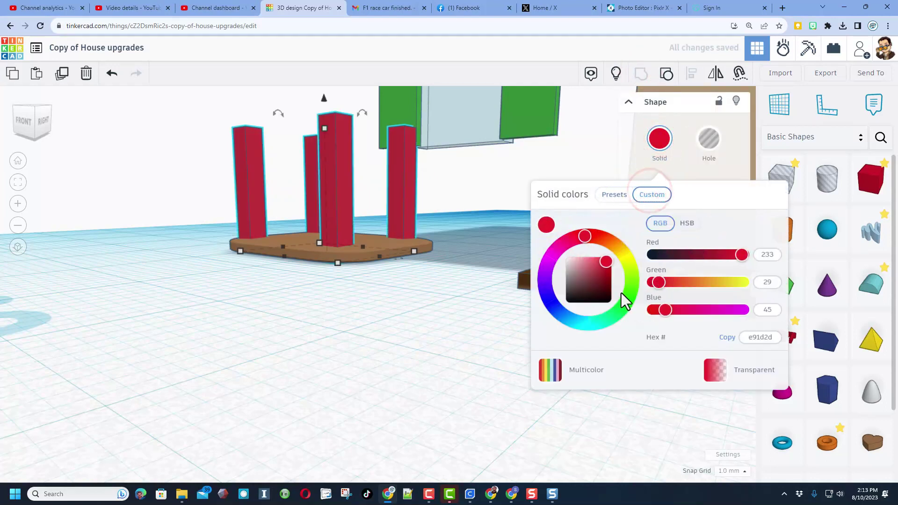
mouse_move(586, 281)
left_mouse_down()
mouse_move(570, 280)
mouse_move(580, 290)
left_mouse_up()
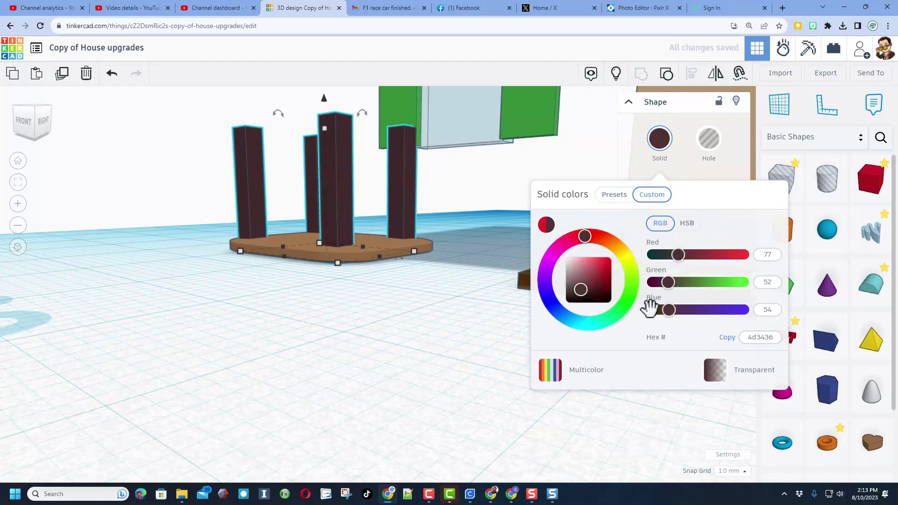
left_click_drag(650, 306, 654, 310)
left_click(602, 292)
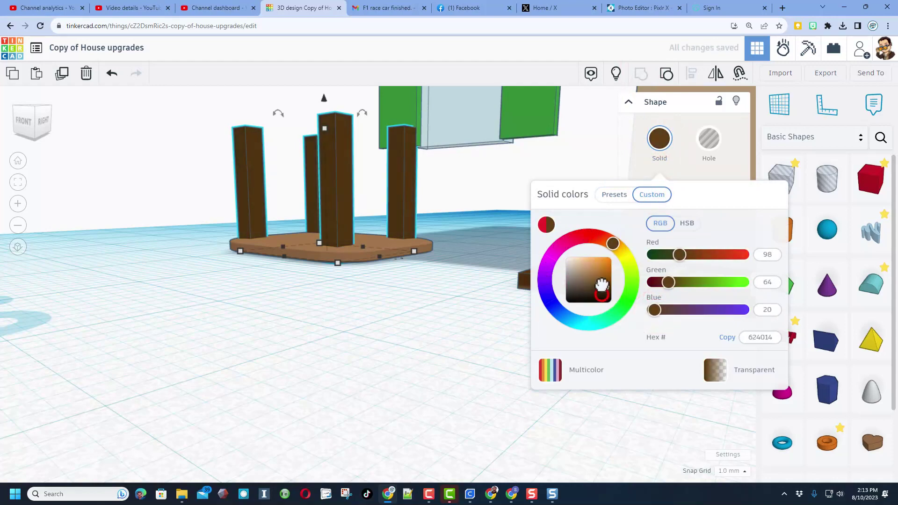
left_click_drag(602, 284, 603, 281)
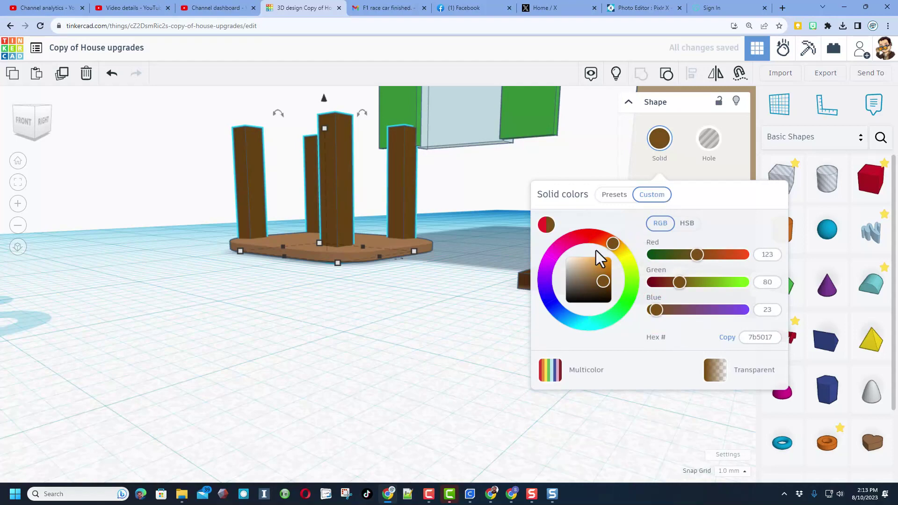
right_click_drag(433, 284, 389, 301)
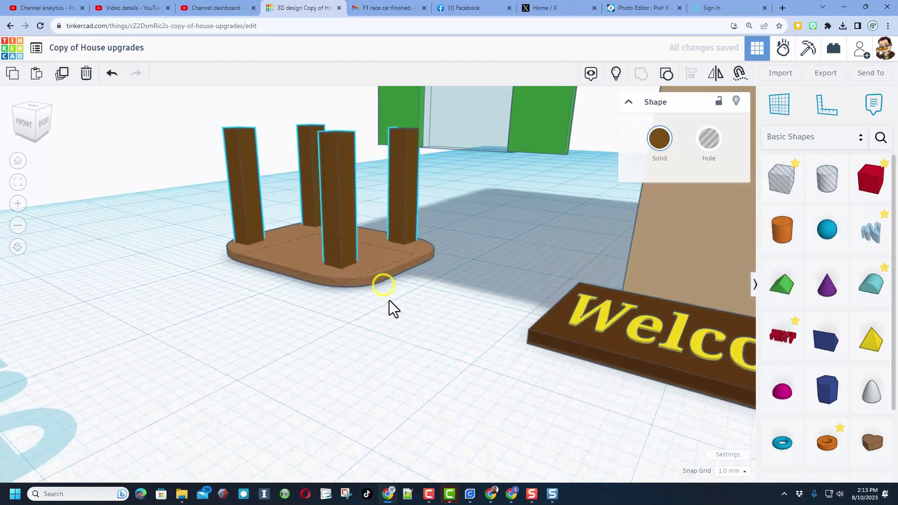
left_click(389, 300)
Lift the brown plate with cruise (C) onto the tops of the four legs.
left_click(271, 309)
left_click(291, 275)
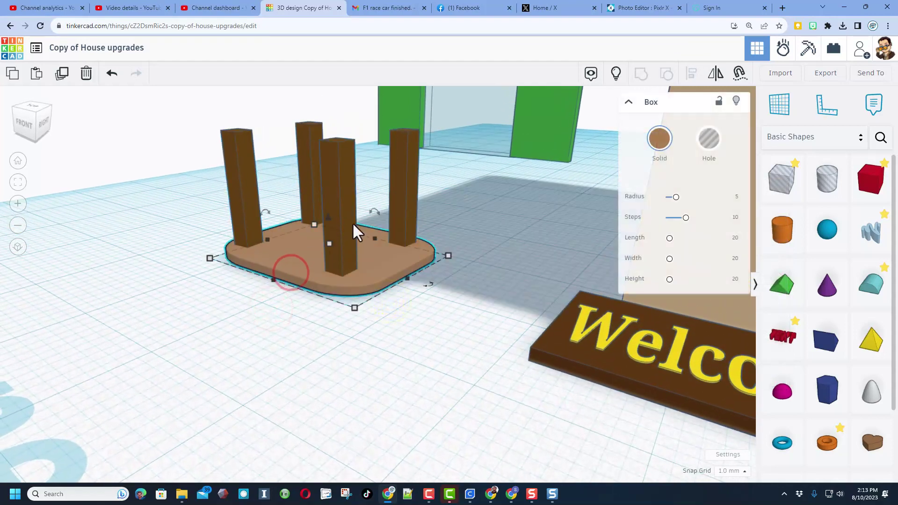
right_click_drag(352, 233, 327, 283)
key("c")
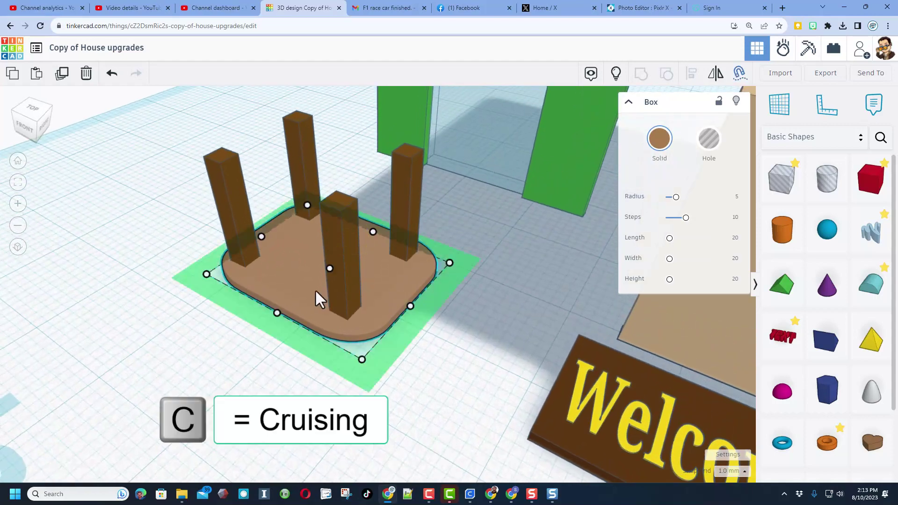
left_click_drag(325, 273, 338, 198)
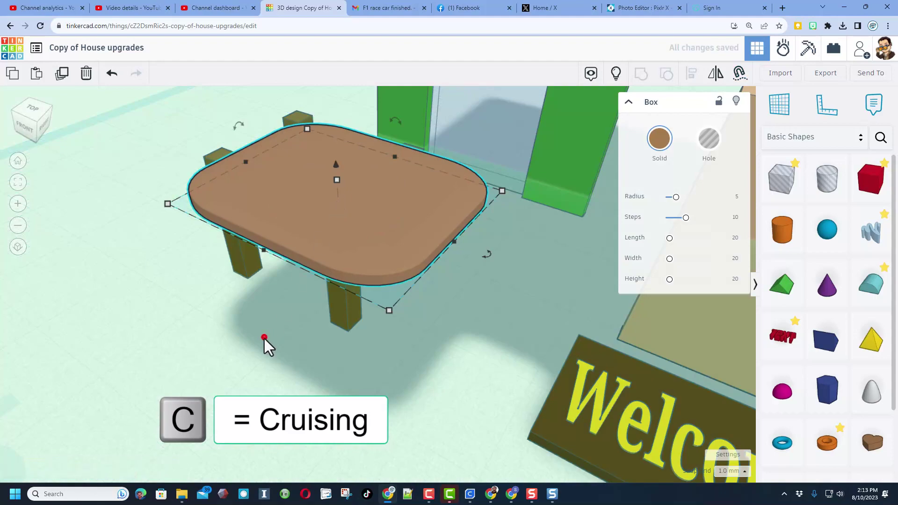
mouse_move(265, 339)
right_mouse_down()
mouse_move(358, 299)
mouse_move(358, 212)
right_mouse_up()
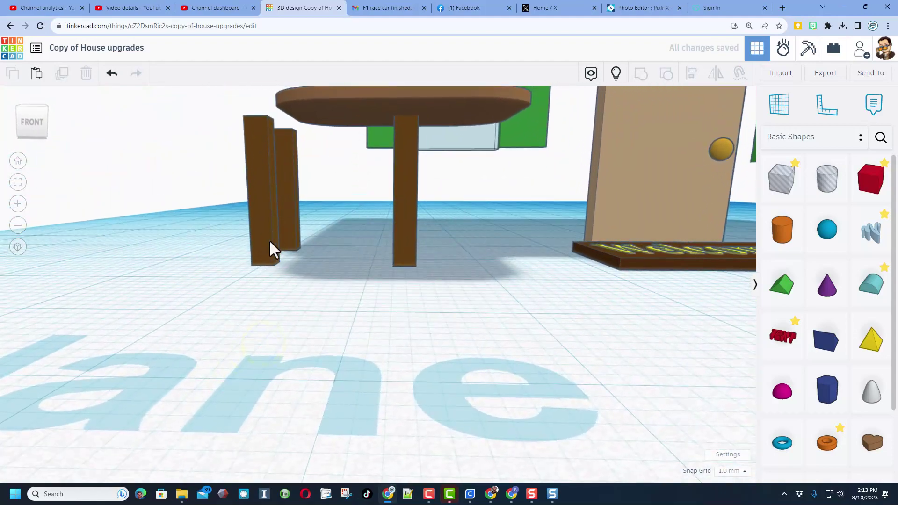
mouse_move(395, 139)
right_mouse_down()
mouse_move(303, 249)
mouse_move(262, 141)
right_mouse_up()
Centre the legs under the tabletop in both directions using Align (L).
left_click(267, 143)
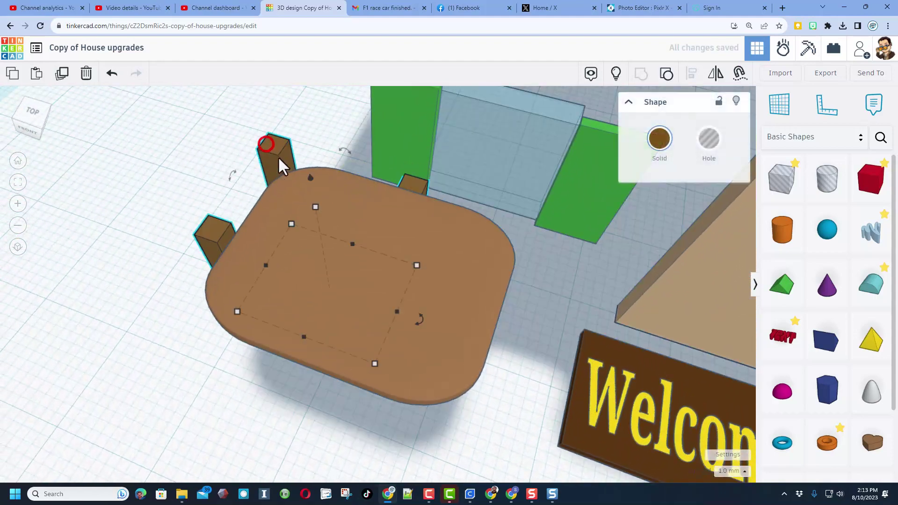
left_click_drag(170, 181, 268, 244)
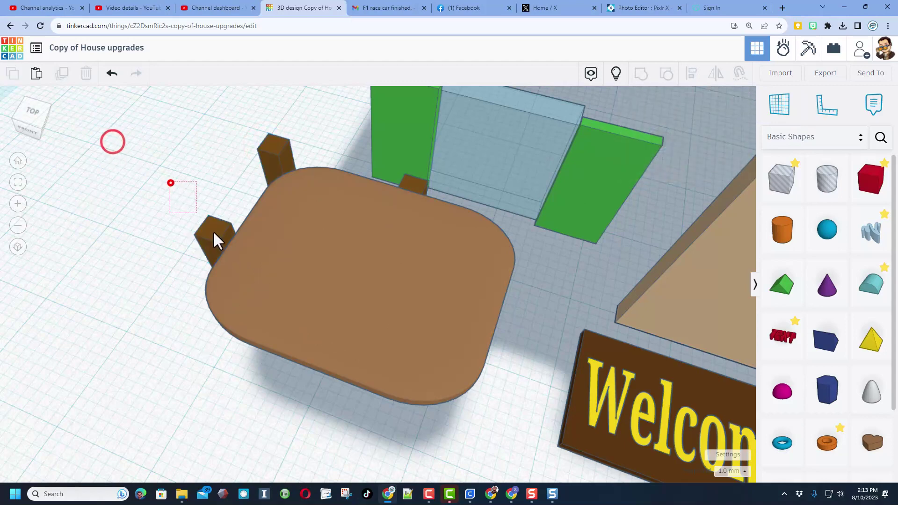
key("l")
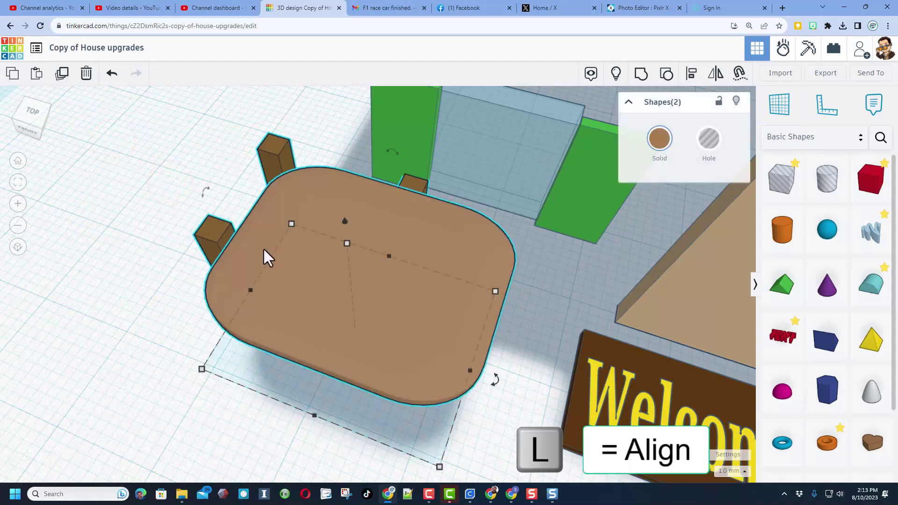
left_click(321, 250)
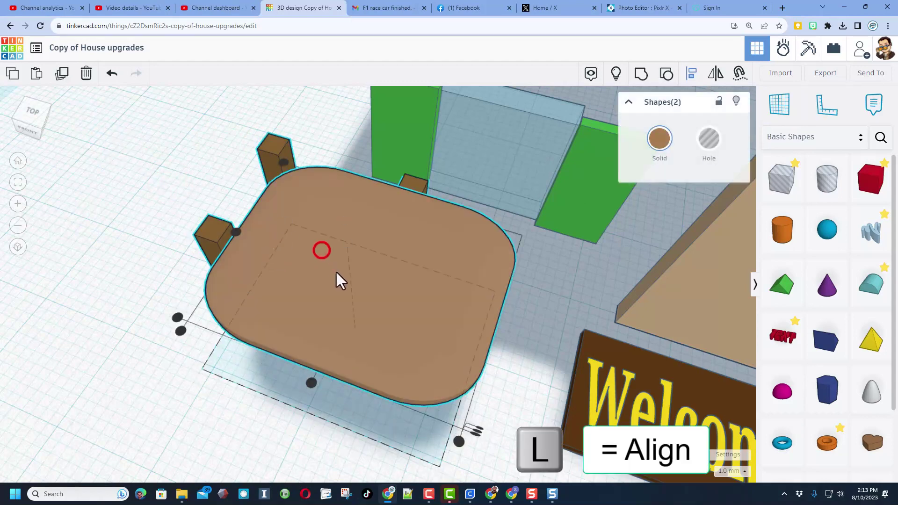
left_click(313, 384)
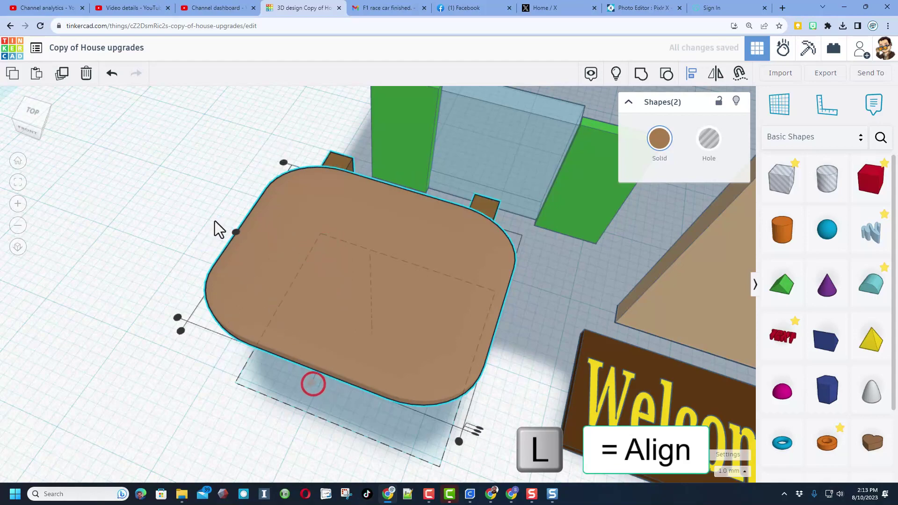
mouse_move(359, 363)
right_mouse_down()
mouse_move(387, 315)
mouse_move(370, 299)
mouse_move(357, 312)
mouse_move(362, 325)
mouse_move(481, 371)
mouse_move(470, 364)
right_mouse_up()
left_click(353, 316)
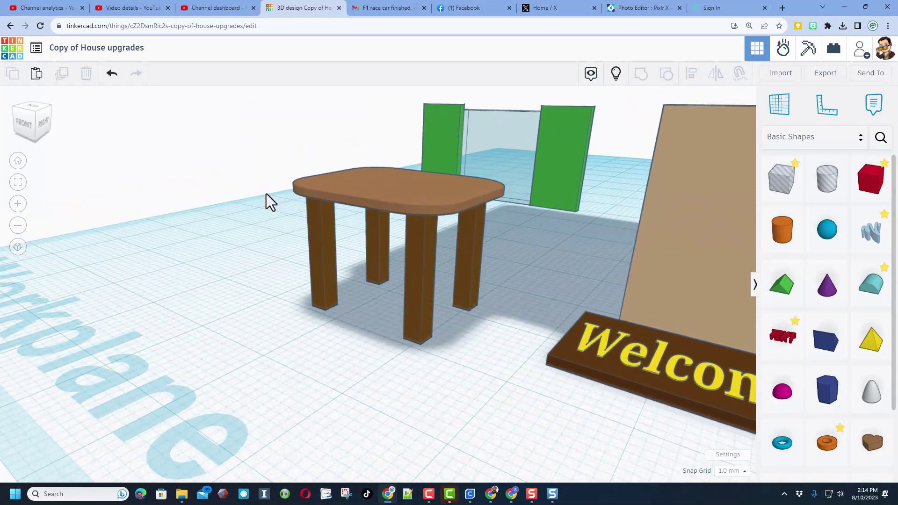
Duplicate the table and move the copy to the left of the original.
left_click_drag(316, 236, 331, 229)
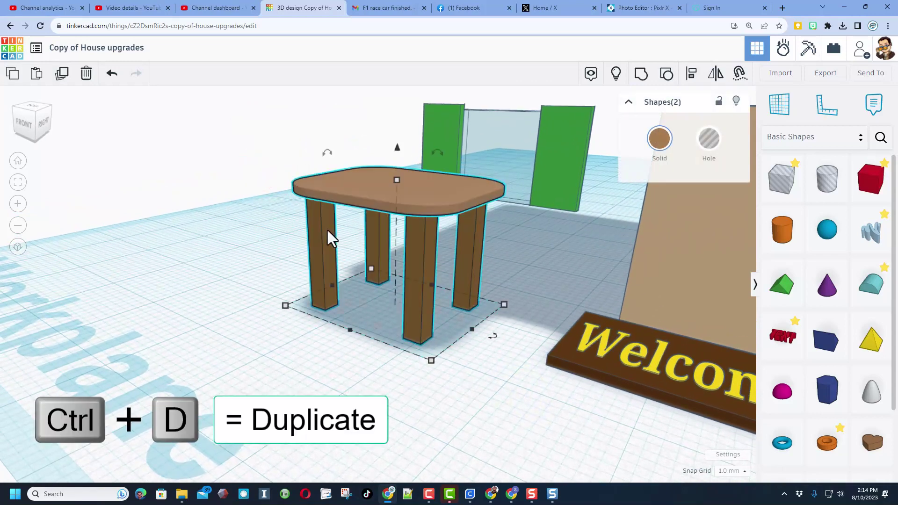
key("ctrl+d")
left_click_drag(341, 192, 161, 165)
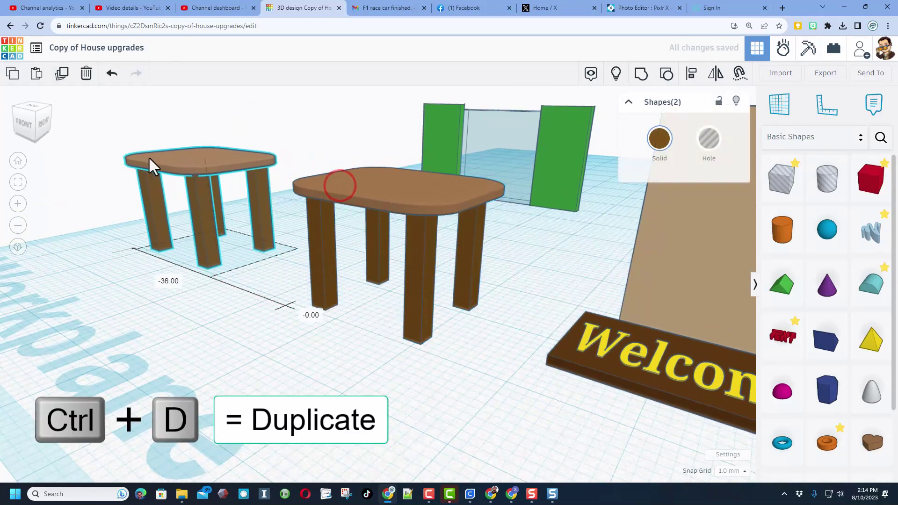
left_click(313, 356)
right_click_drag(287, 317, 149, 172)
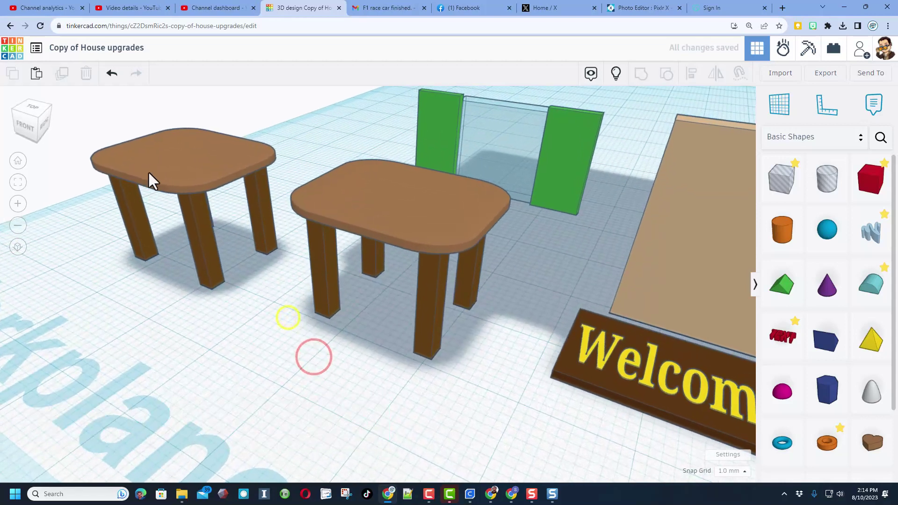
Shrink the left table proportionally to about 8 by 10.
left_click(206, 281)
left_click(140, 280)
left_click_drag(83, 129, 156, 220, "shift")
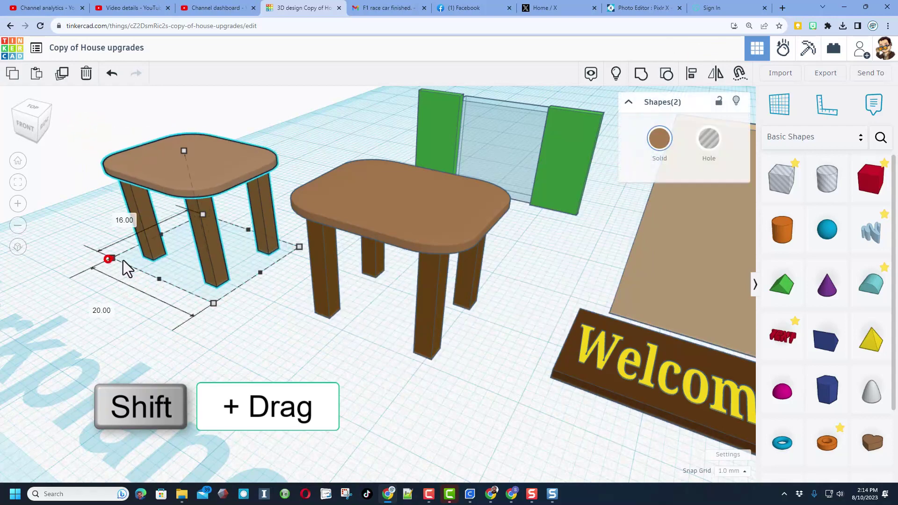
left_click_drag(127, 269, 229, 280, "shift")
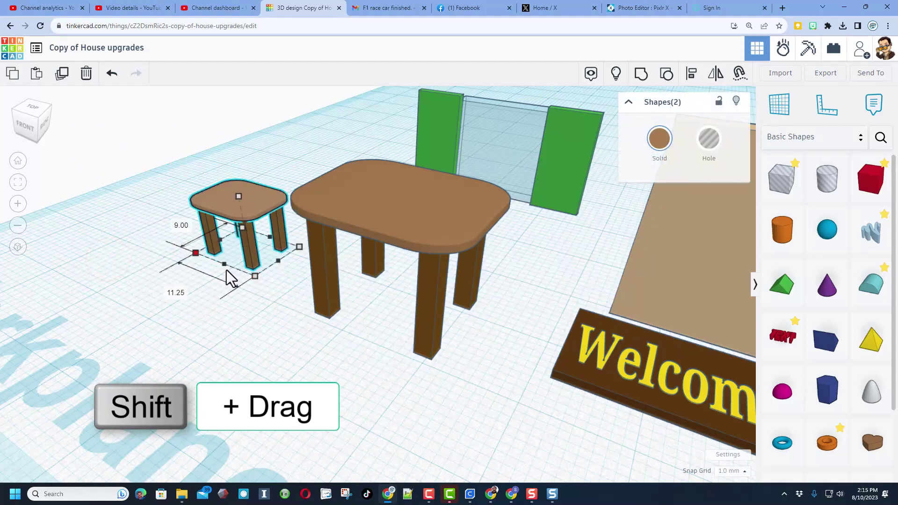
left_click_drag(229, 280, 234, 280, "shift")
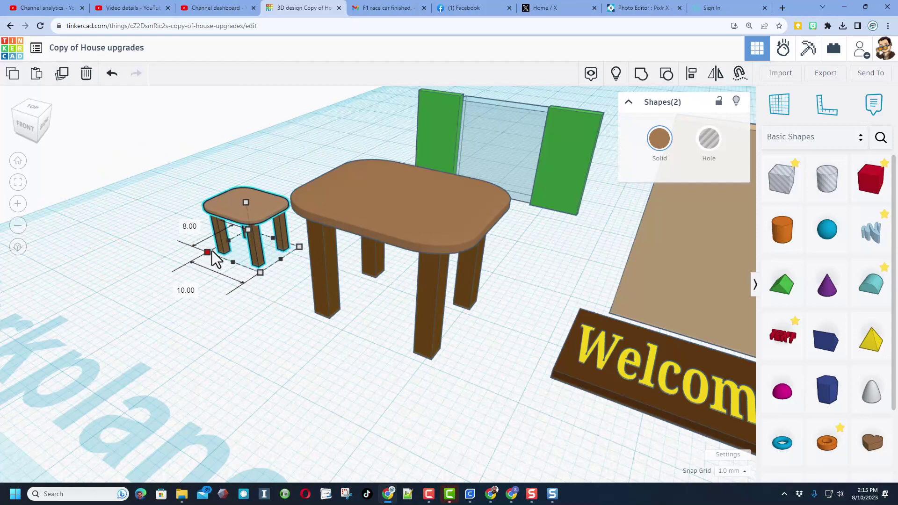
left_click(210, 299)
mouse_move(209, 298)
right_mouse_down()
mouse_move(367, 273)
mouse_move(366, 282)
mouse_move(315, 290)
right_mouse_up()
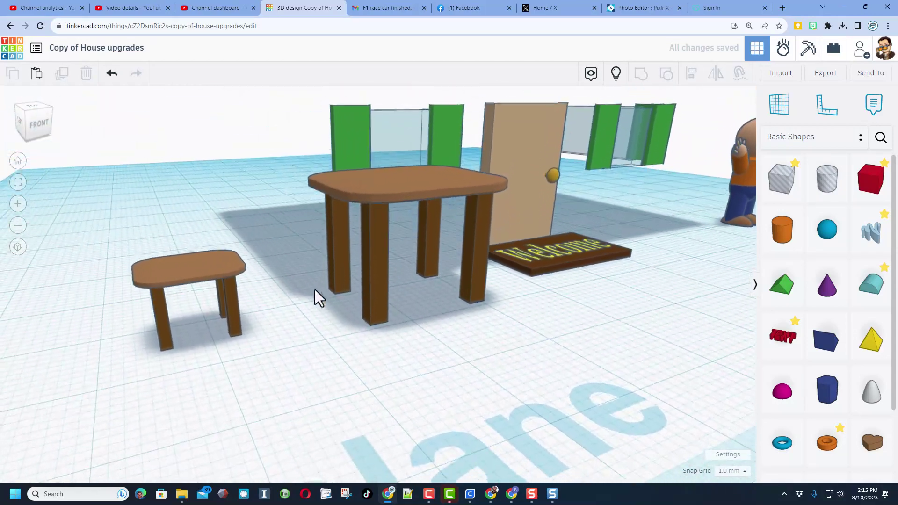
Resize the whole small table to 11 by 11.
left_click(159, 280)
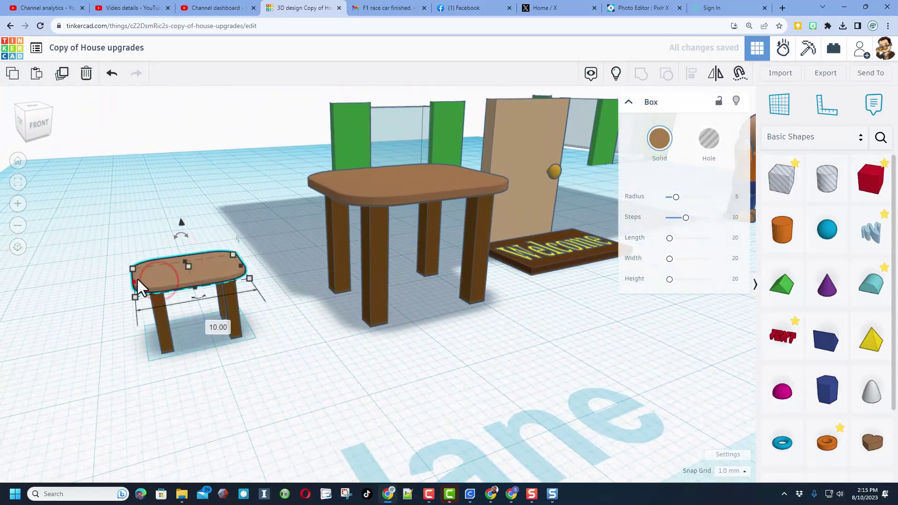
left_click(161, 308)
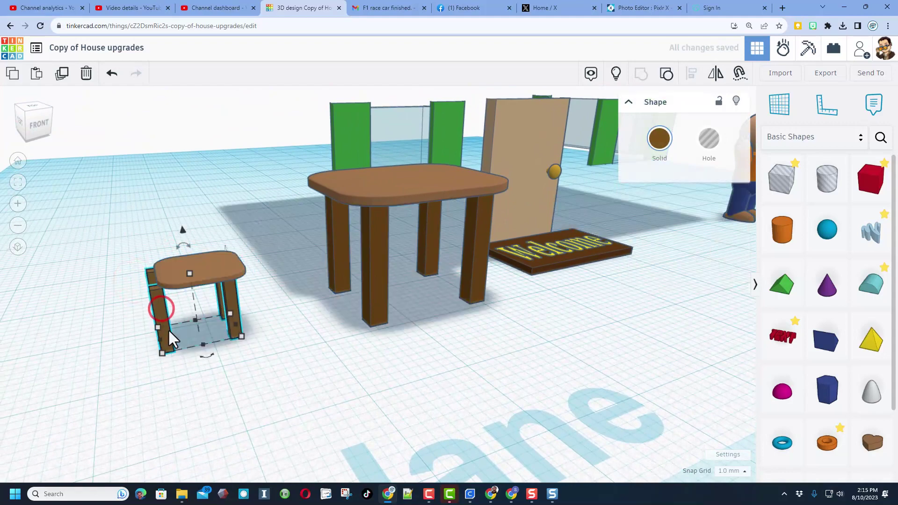
left_click(160, 340)
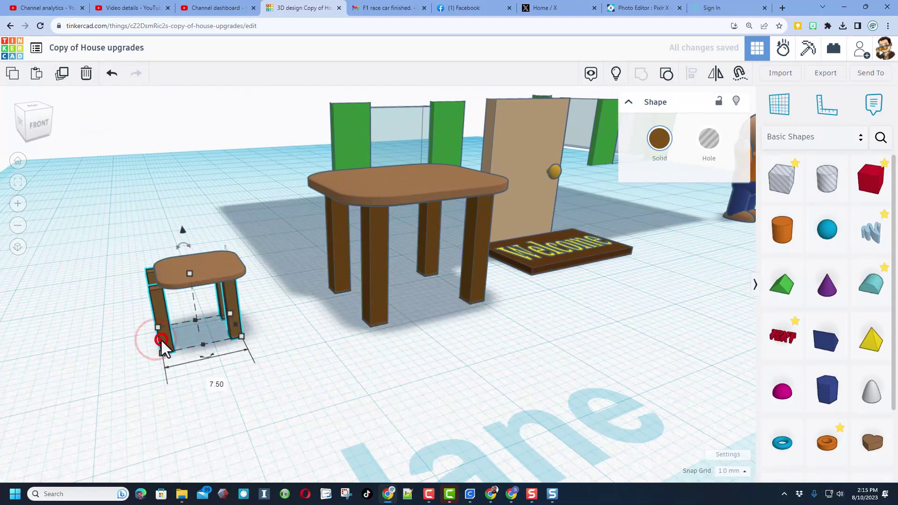
mouse_move(232, 337)
right_mouse_down()
mouse_move(183, 331)
mouse_move(201, 367)
mouse_move(374, 333)
mouse_move(296, 338)
mouse_move(321, 334)
right_mouse_up()
left_click(324, 330)
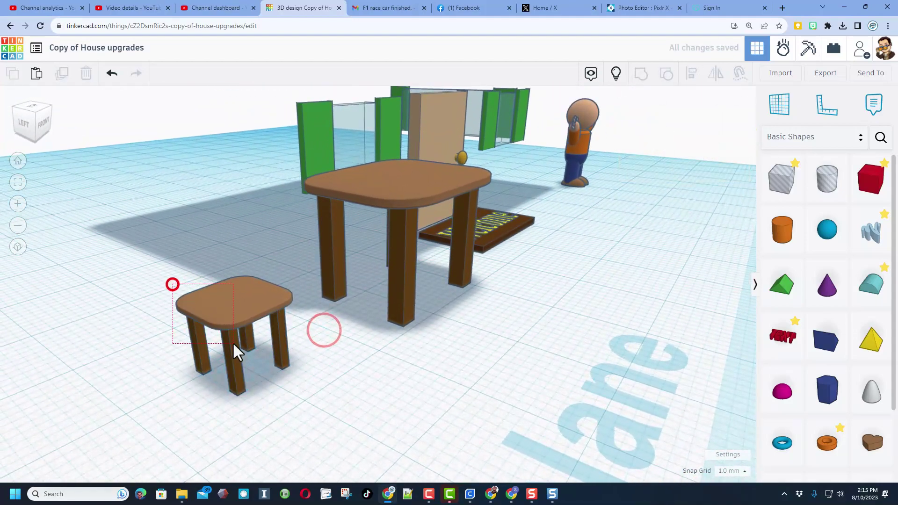
left_click_drag(232, 341, 234, 343)
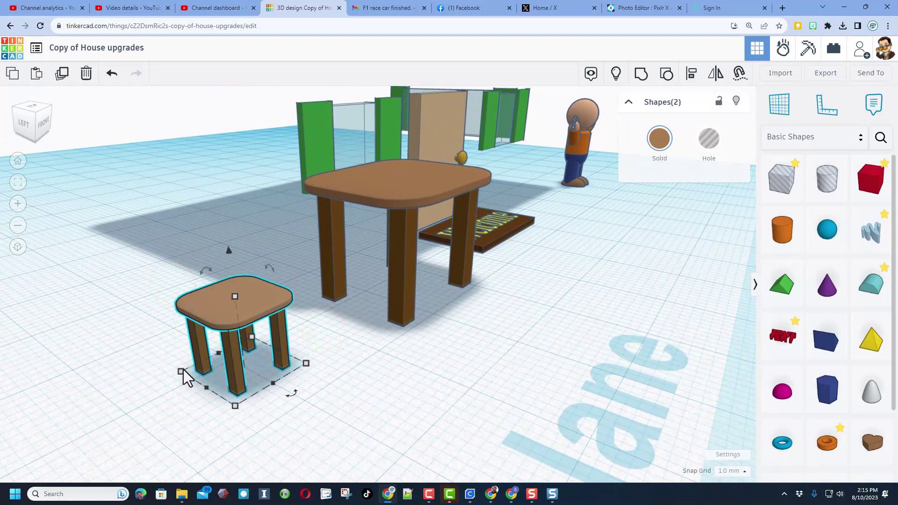
left_click_drag(181, 373, 154, 370)
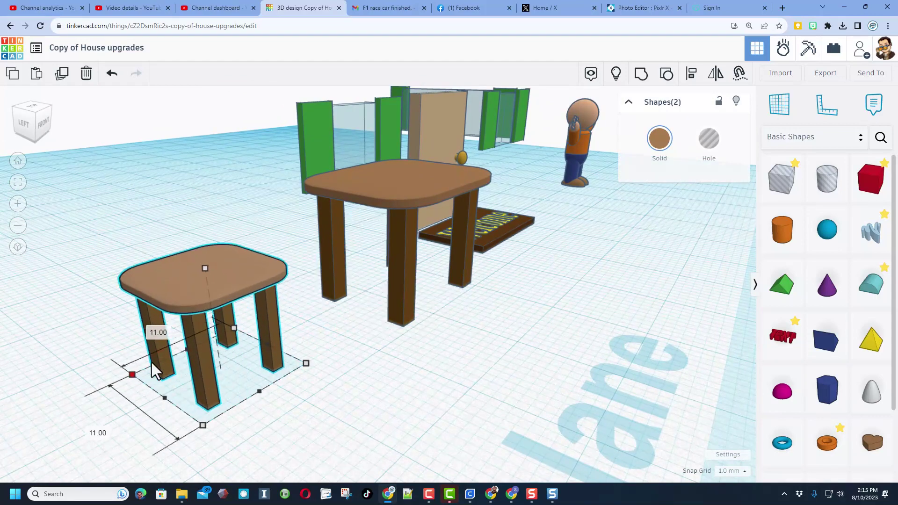
left_click(287, 380)
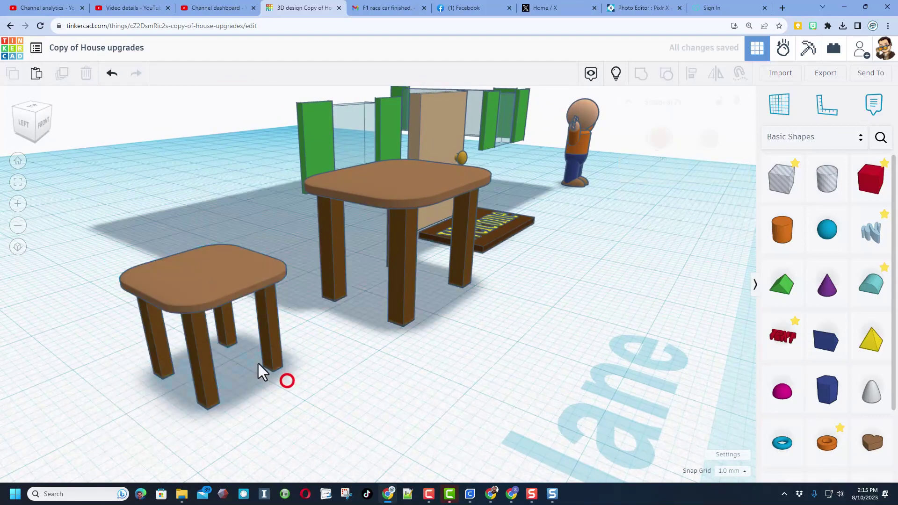
Duplicate the small table's seat top and rotate the copy 90° upright.
left_click(215, 290)
key("ctrl+d")
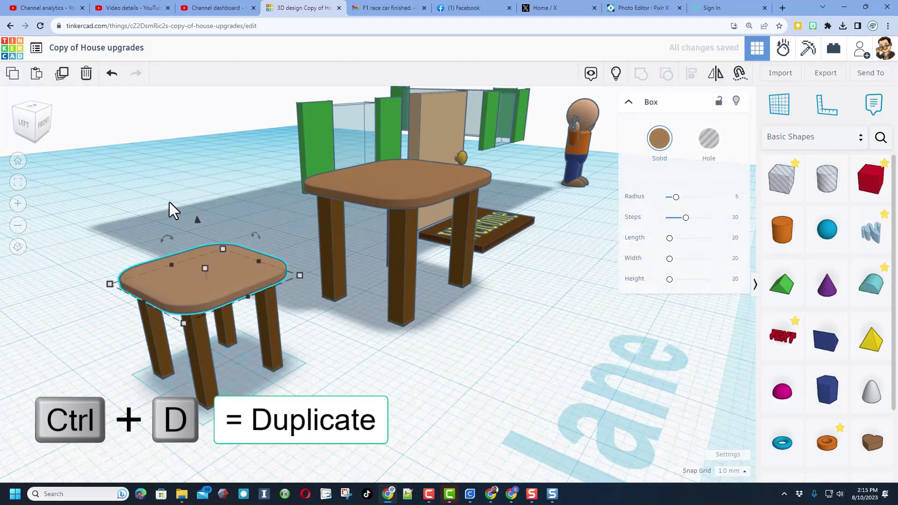
left_click(35, 111)
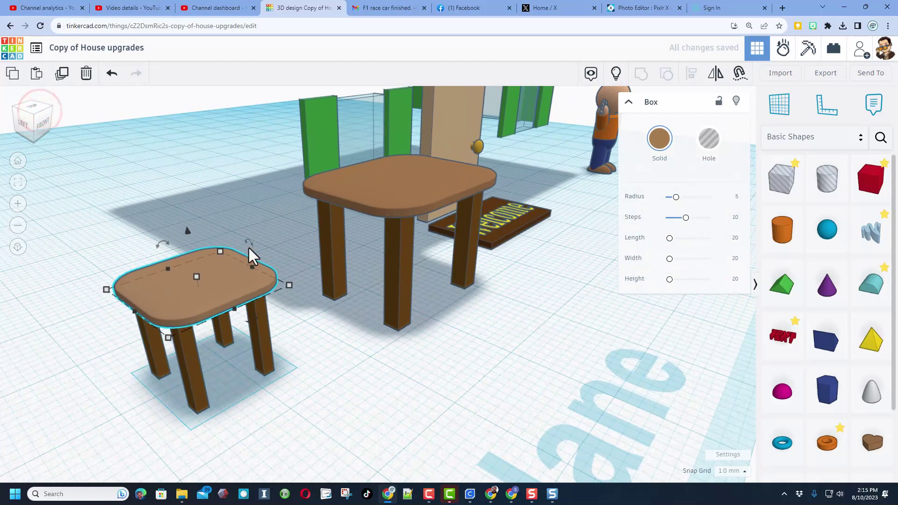
left_click_drag(249, 245, 223, 221, "shift")
mouse_move(185, 195)
left_mouse_down("shift")
mouse_move(201, 217)
mouse_move(213, 210)
mouse_move(205, 239)
left_mouse_up("shift")
Drop the upright backrest onto the seat's workplane and slide it to the back edge.
right_click_drag(187, 331, 453, 367)
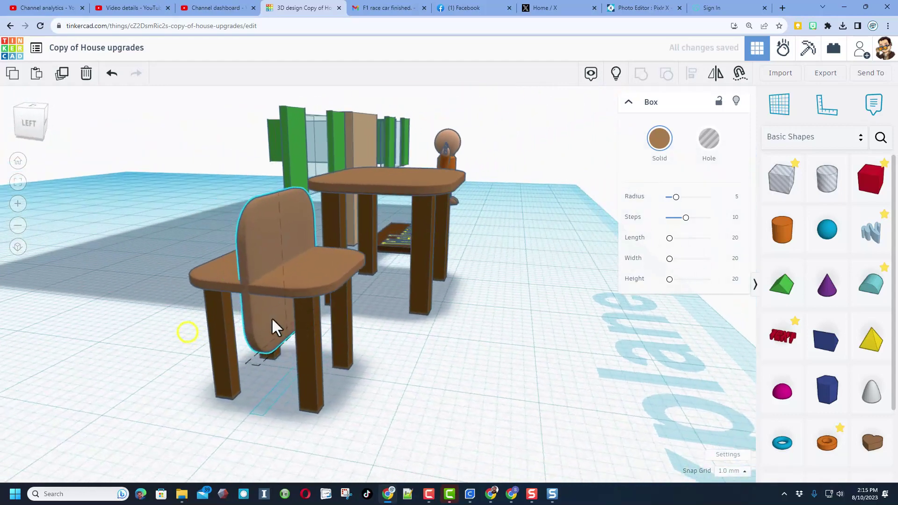
left_click(453, 364)
key("w")
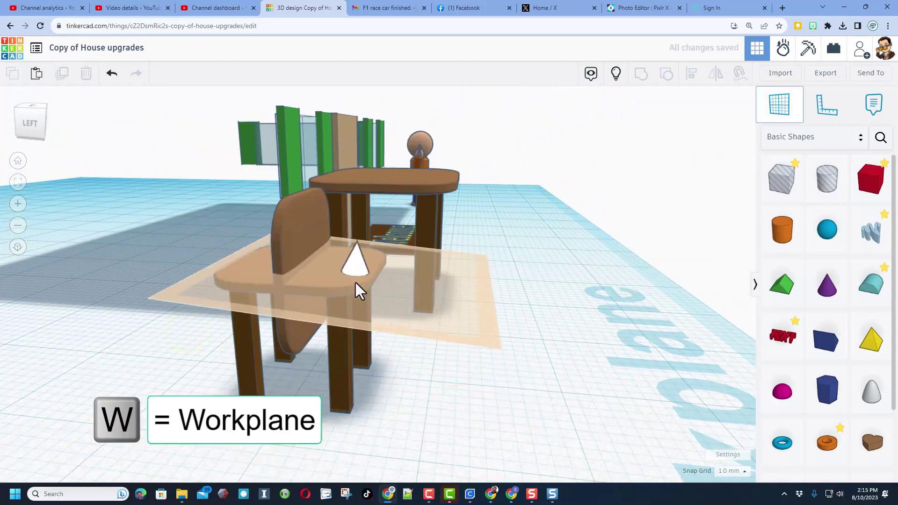
left_click(347, 273)
left_click(306, 227)
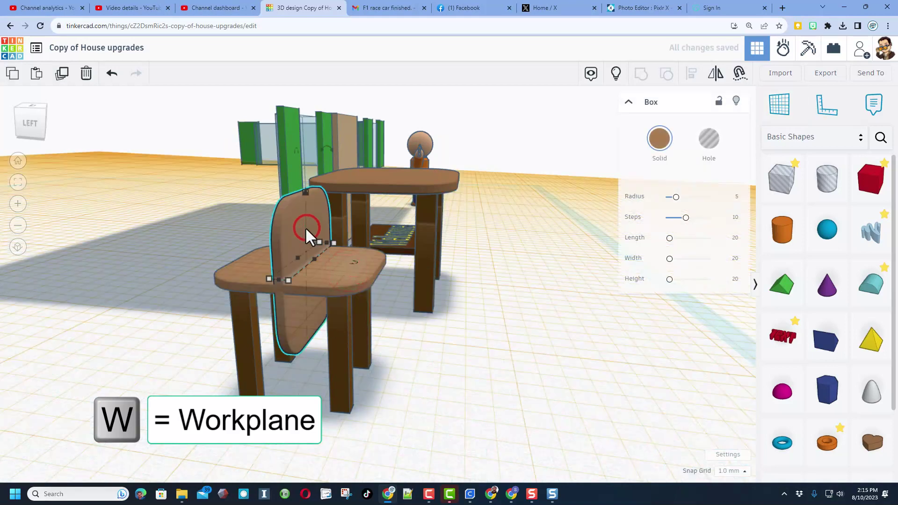
key("d")
right_click_drag(305, 226, 313, 243)
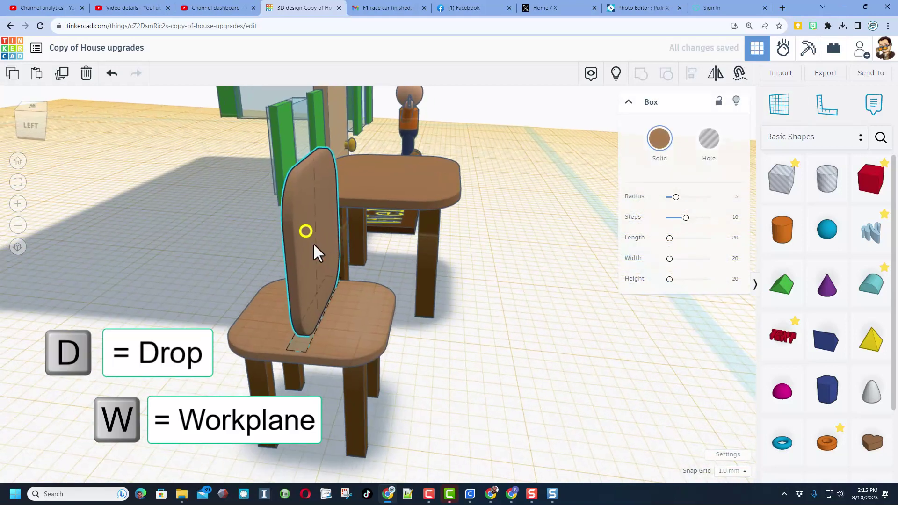
left_click(242, 321)
left_click(322, 282)
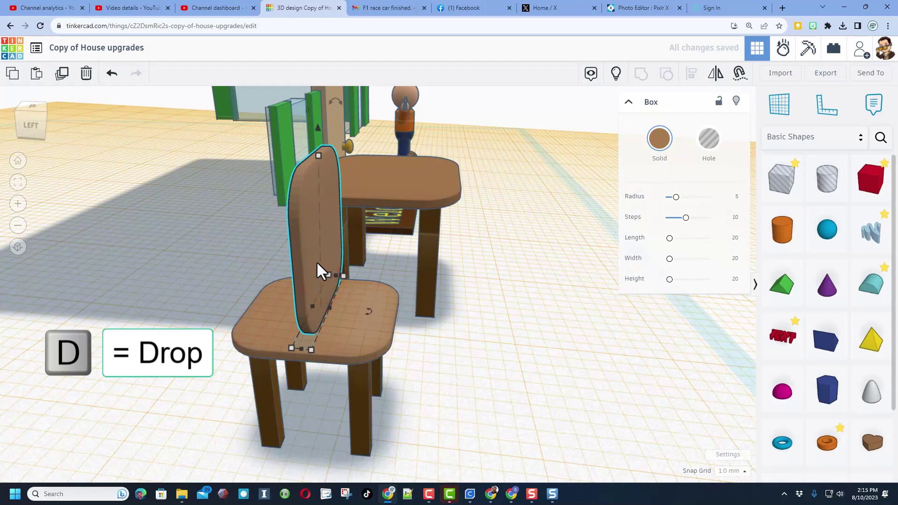
key("Left")
key("Left")
key("Left")
key("Left")
key("Left")
Stretch the backrest taller above the chair seat.
right_click_drag(316, 262, 159, 274)
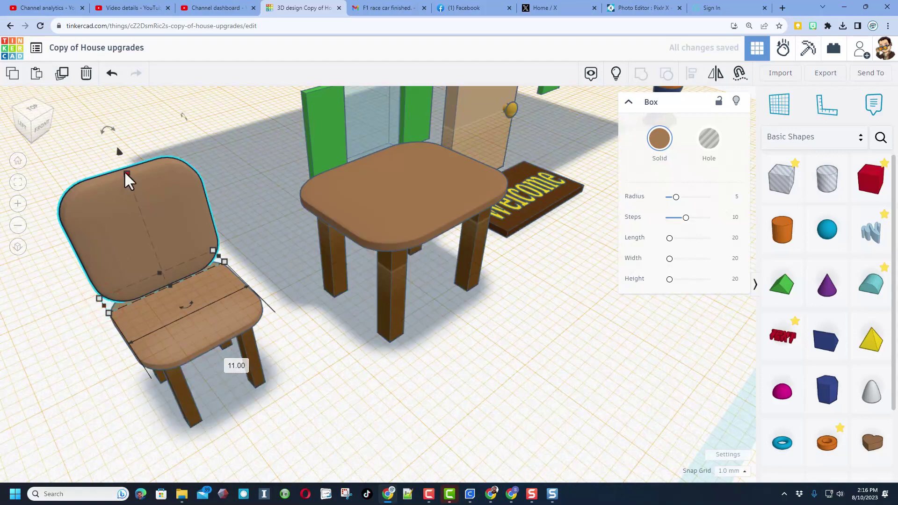
left_click_drag(126, 173, 119, 148)
left_click(302, 428)
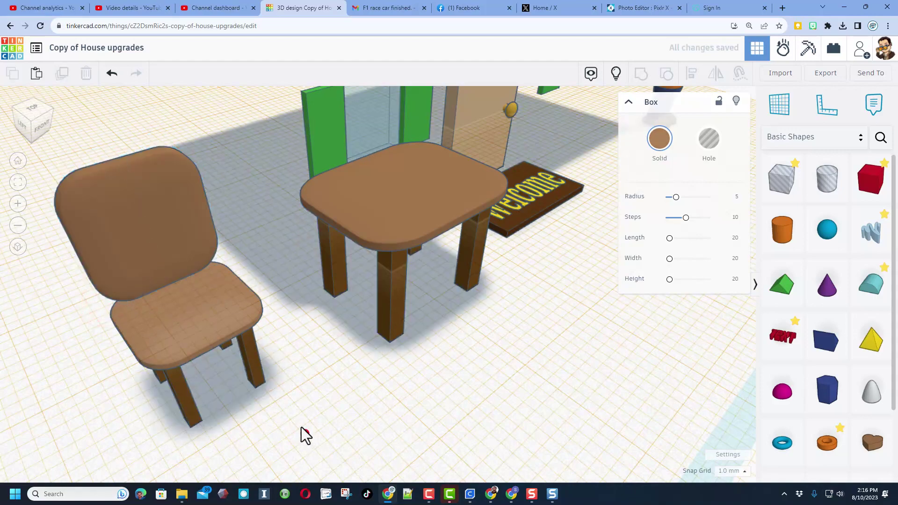
right_click_drag(301, 428, 412, 377)
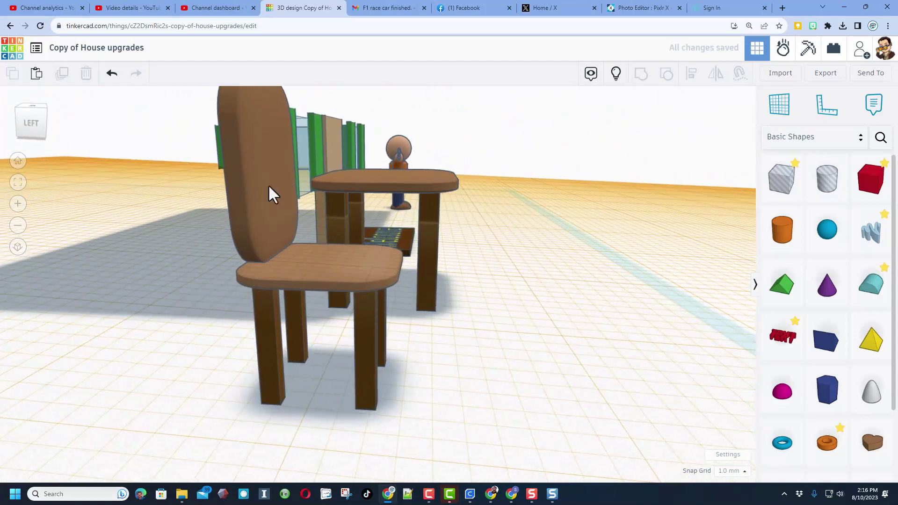
left_click(275, 225)
scroll(275, 226, "down", 2)
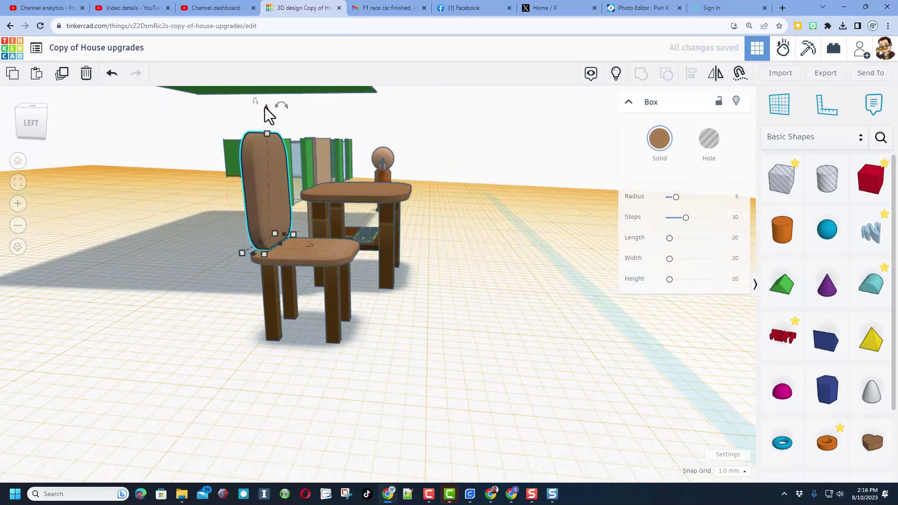
left_click_drag(265, 107, 266, 118)
Reset the workplane back onto the ground grid.
left_click(314, 335)
right_click_drag(318, 335, 186, 369)
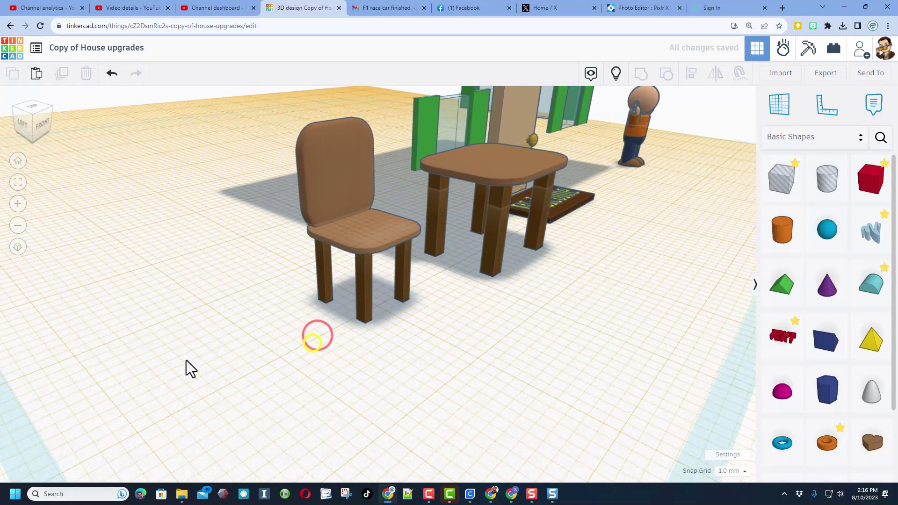
scroll(186, 360, "down", 2)
right_click_drag(367, 312, 344, 287)
key("w")
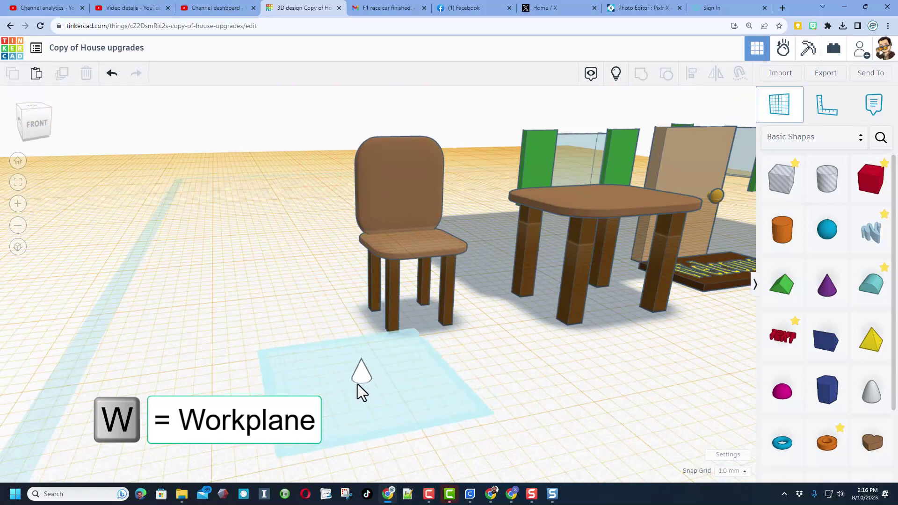
left_click(358, 384)
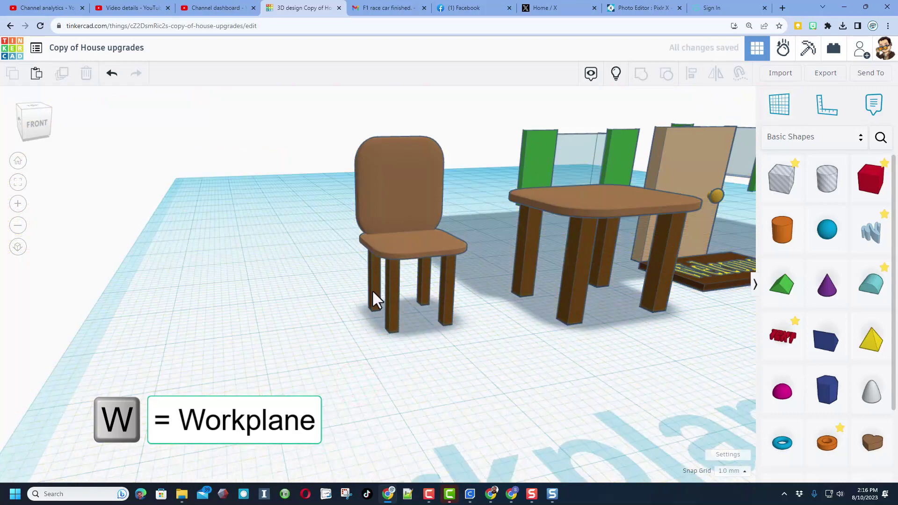
Recolour the chair seat and backrest a lighter custom blue.
right_click_drag(345, 322, 365, 245)
left_click(367, 239)
left_click(370, 169, "shift")
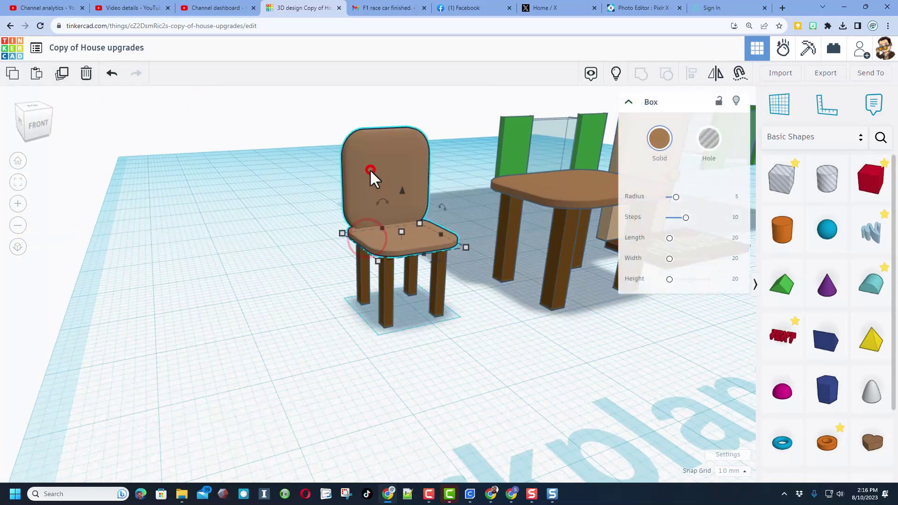
left_click(646, 135)
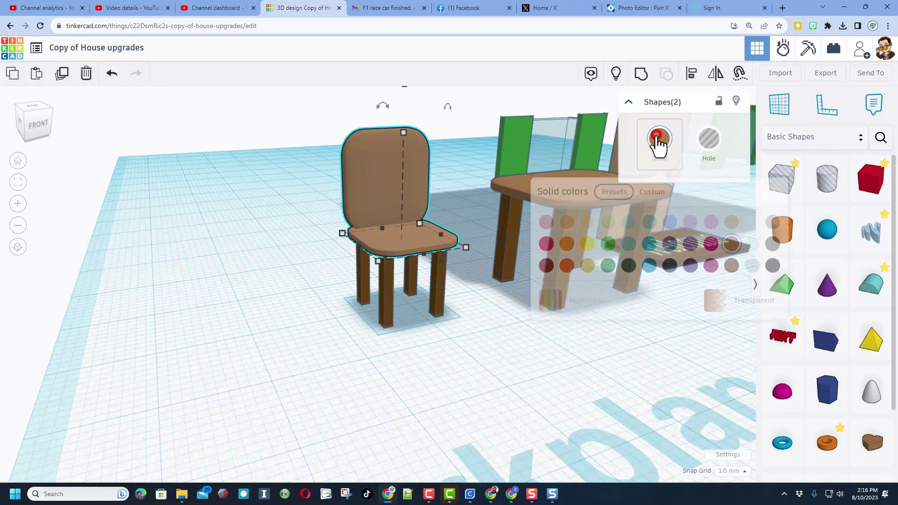
left_click(653, 194)
left_click(557, 311)
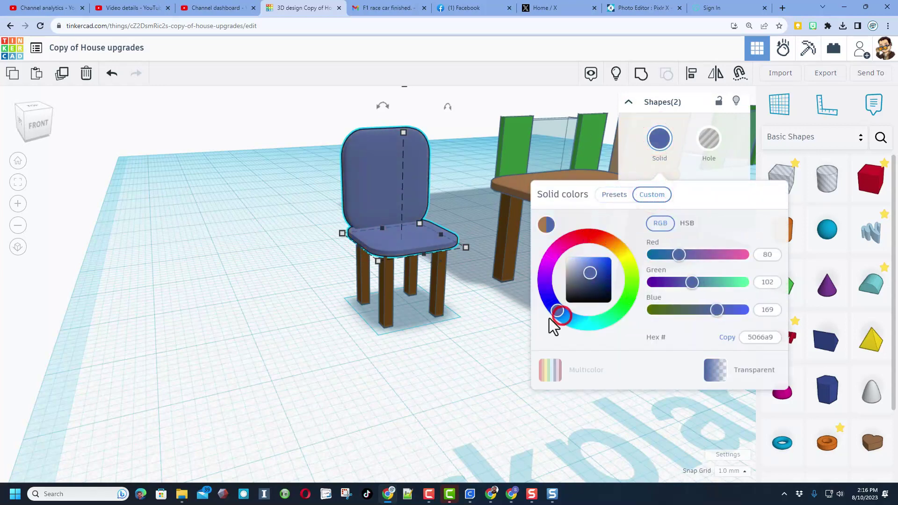
left_click_drag(593, 280, 592, 266)
left_click(229, 337)
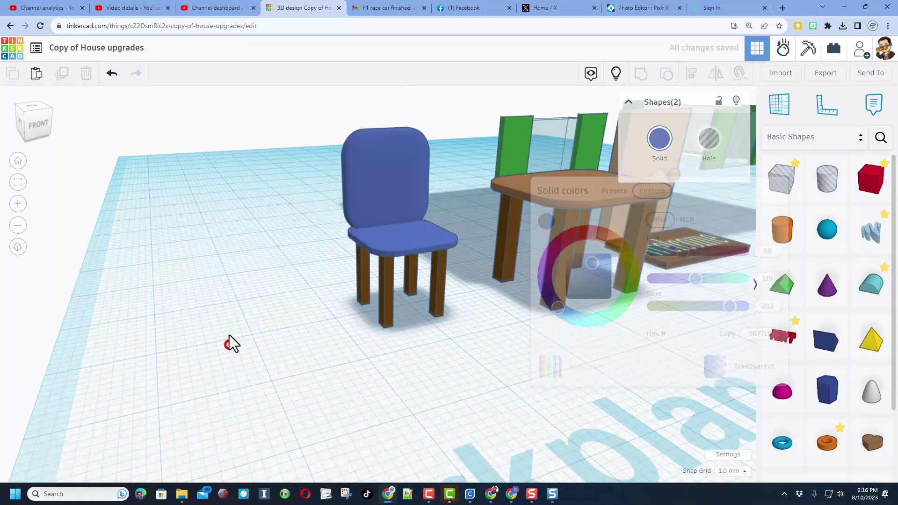
Group the whole chair with its legs and set the group to Multicolor.
left_click_drag(248, 200, 398, 307)
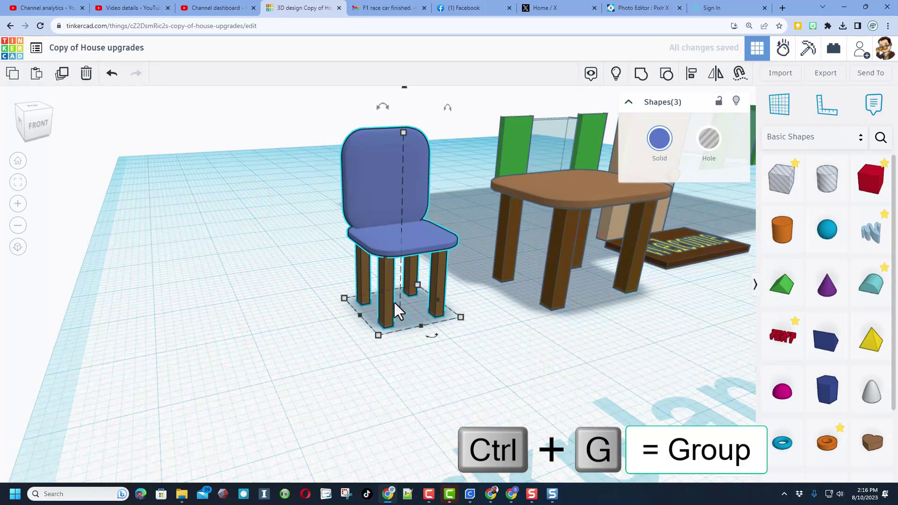
key("ctrl+g")
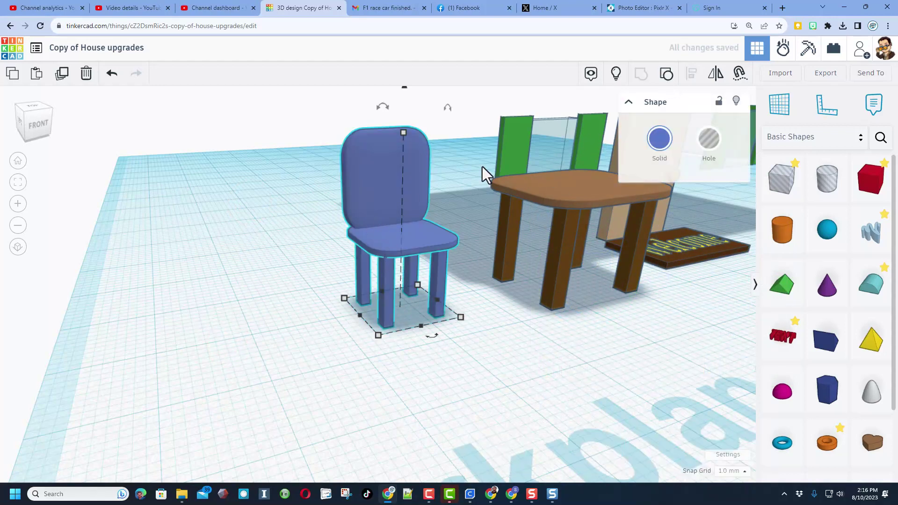
left_click(659, 140)
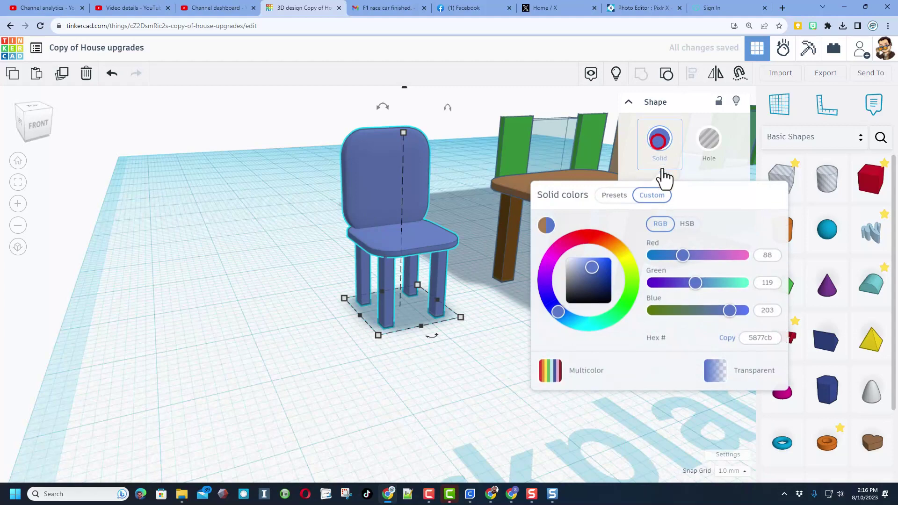
left_click(589, 372)
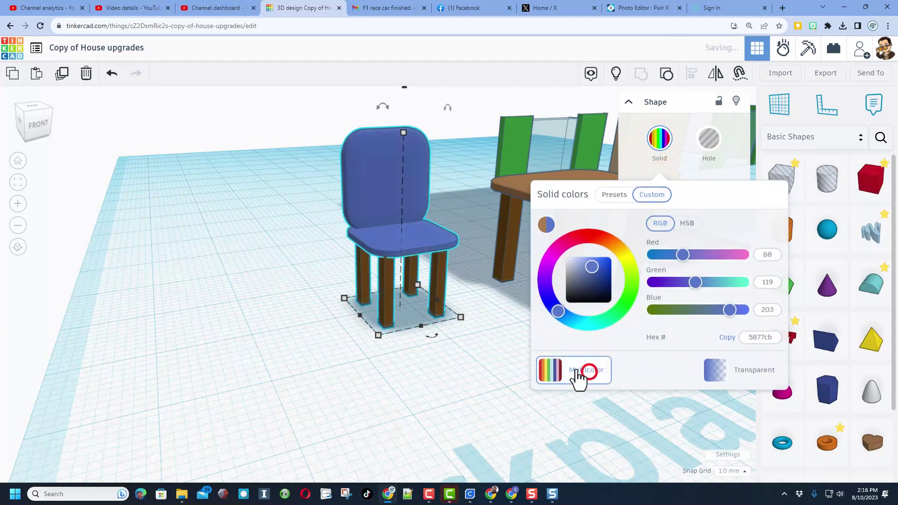
left_click(434, 371)
Group the table legs and tabletop into one object.
mouse_move(434, 372)
right_mouse_down()
mouse_move(448, 356)
mouse_move(476, 353)
right_mouse_up()
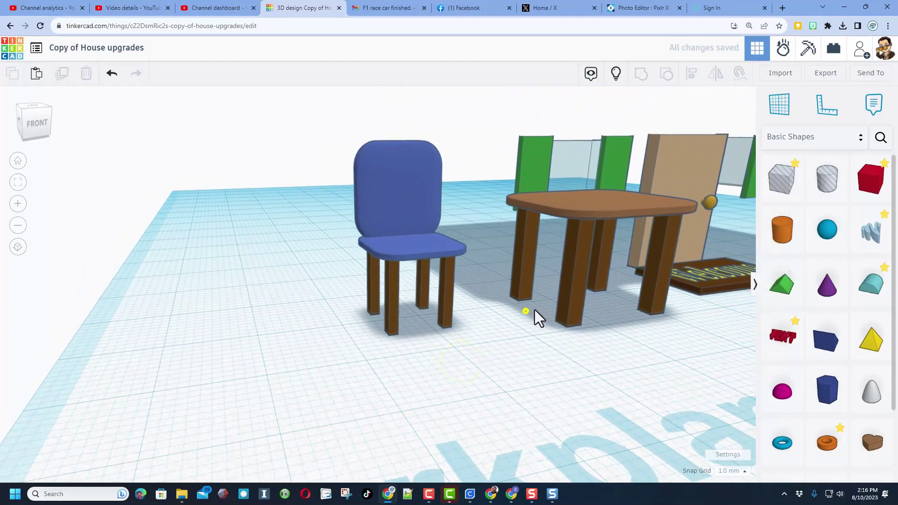
right_click_drag(535, 310, 613, 294)
left_click(592, 295)
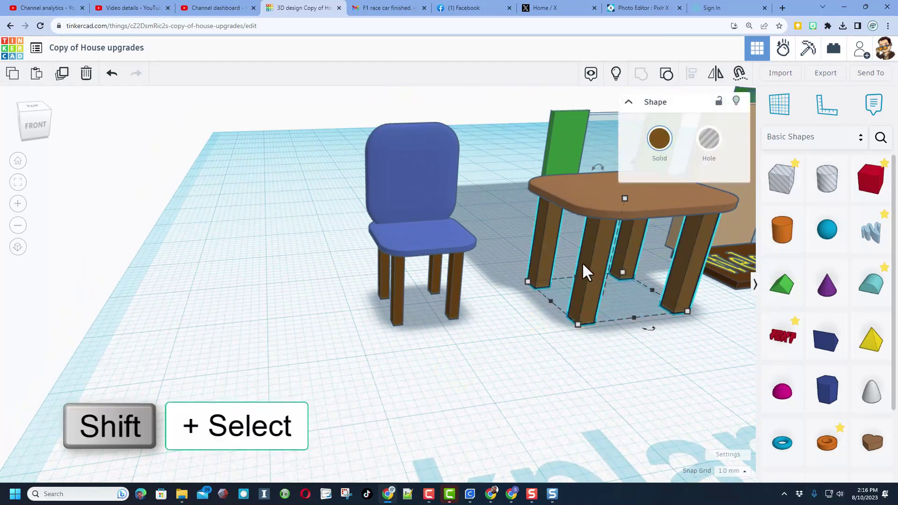
left_click(582, 202, "shift")
key("ctrl+g")
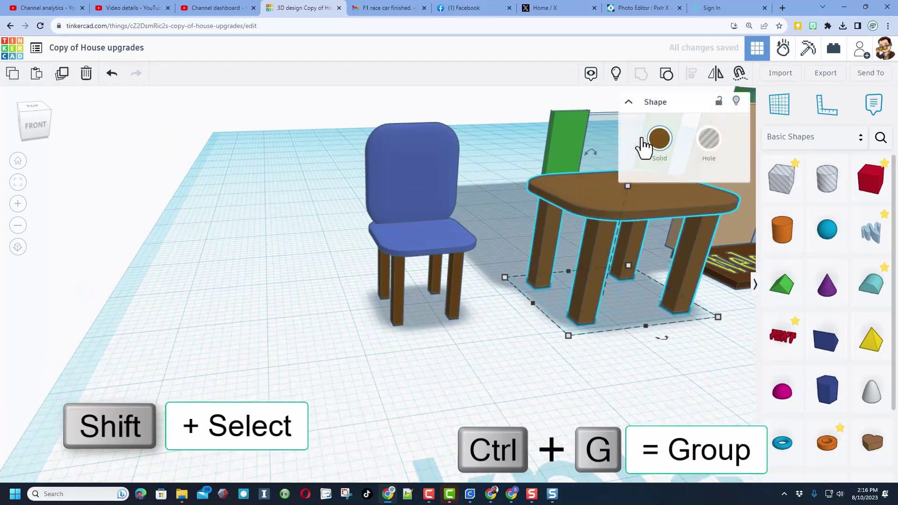
left_click(660, 139)
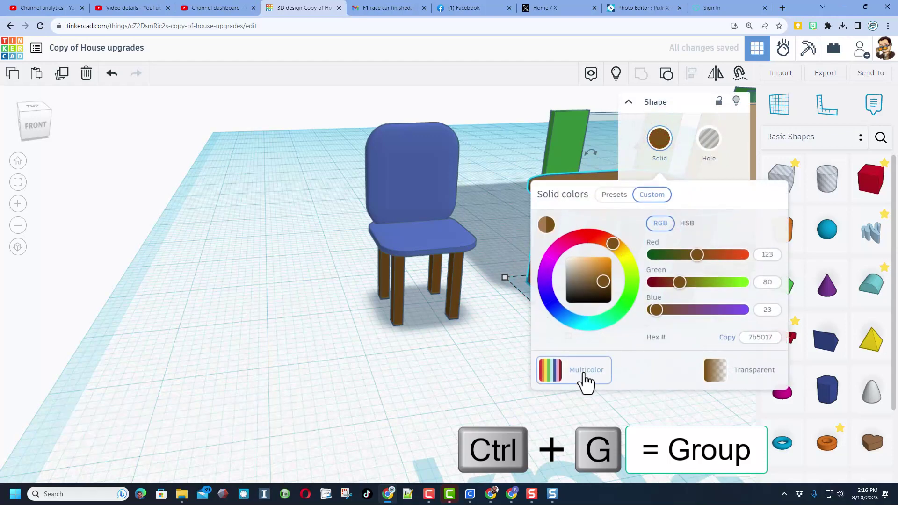
Set the grouped table to Multicolor so it keeps its brown colours.
left_click(584, 371)
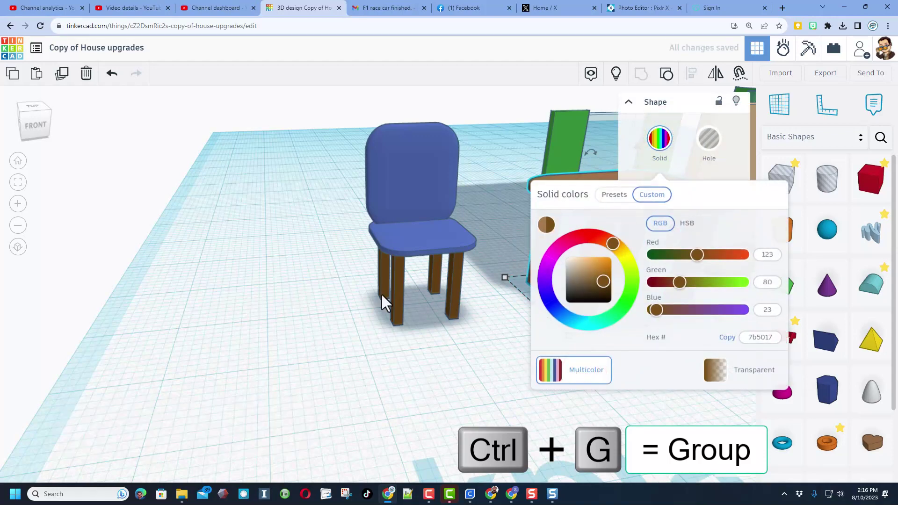
left_click(19, 162)
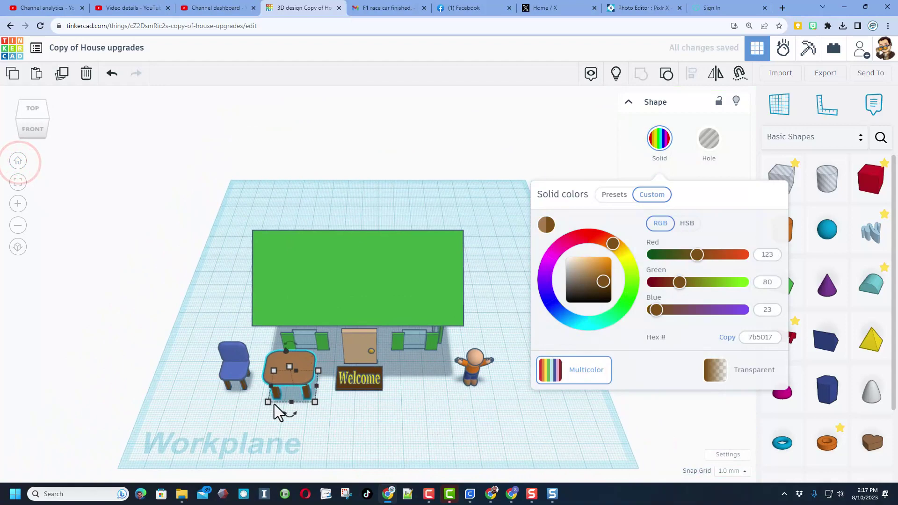
left_click(284, 418)
Move the brown table and the blue chair inside the house.
left_click(344, 431)
left_click_drag(283, 366, 315, 315)
left_click_drag(233, 369, 292, 320)
left_click(607, 74)
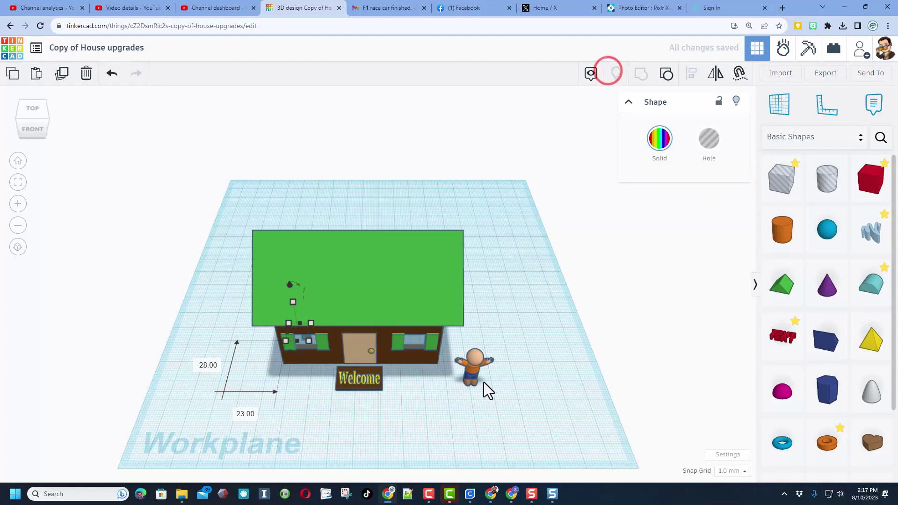
Hide the green roof and switch to a top-down view of the house.
left_click(423, 404)
scroll(390, 376, "up", 5)
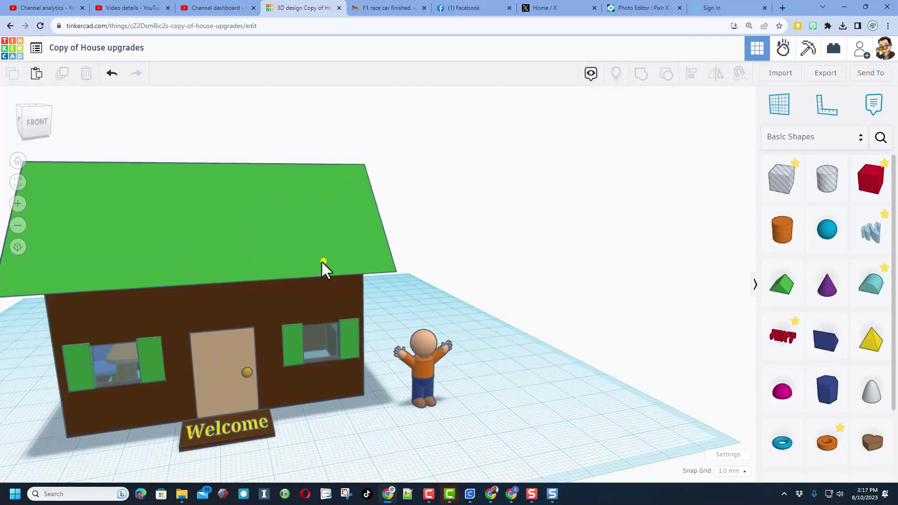
left_click(296, 226)
left_click(737, 101)
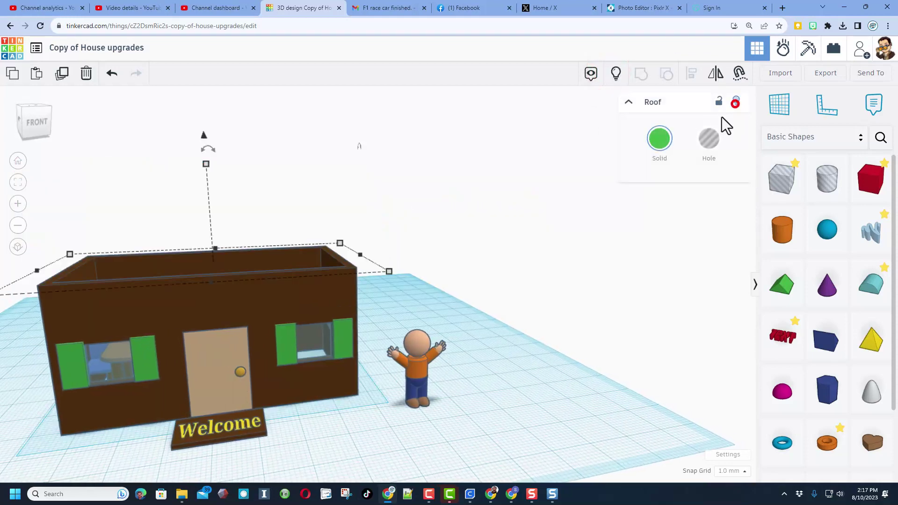
left_click(30, 110)
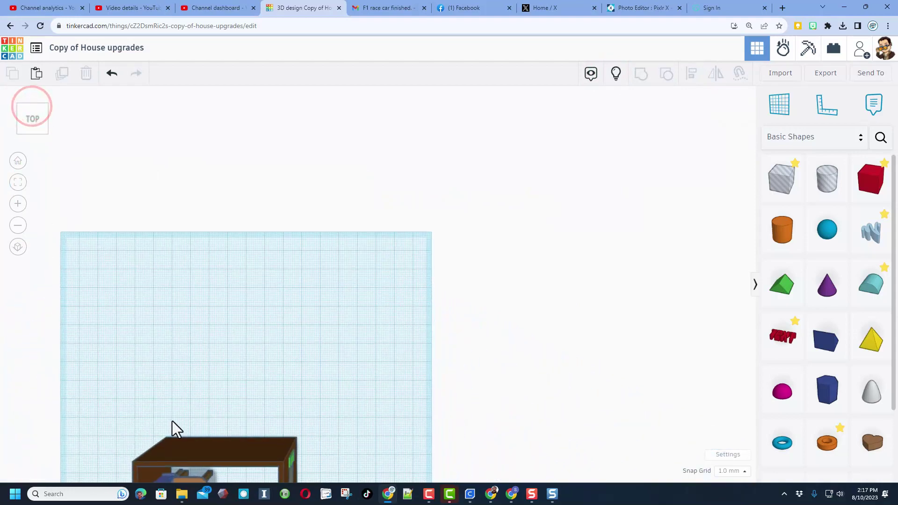
Place the table beside the blue chair near the room's top-left corner.
scroll(310, 269, "up", 5)
scroll(308, 274, "up", 2)
left_click_drag(308, 302, 334, 276)
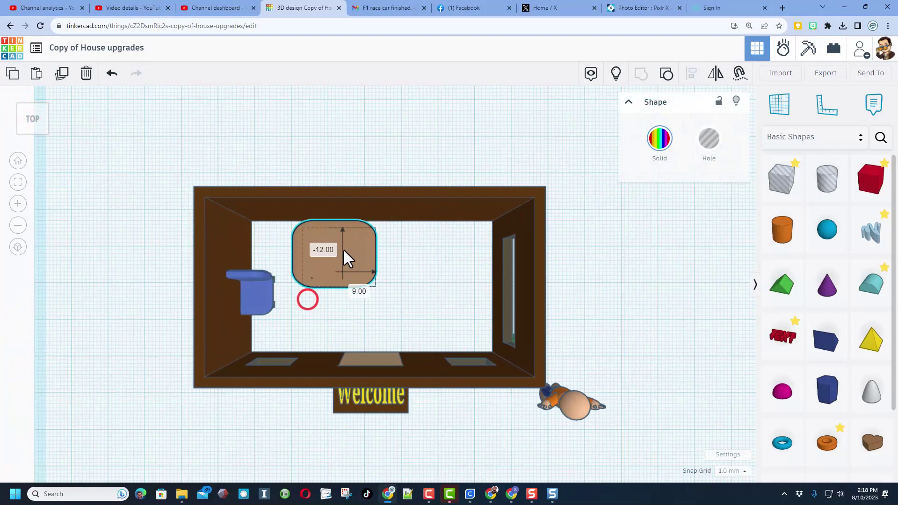
left_click_drag(277, 302, 267, 261)
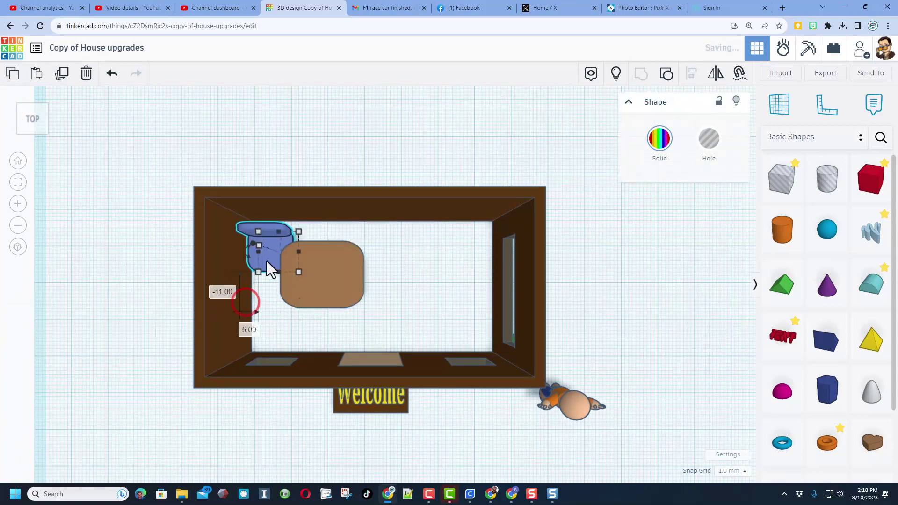
left_click_drag(302, 288, 273, 299)
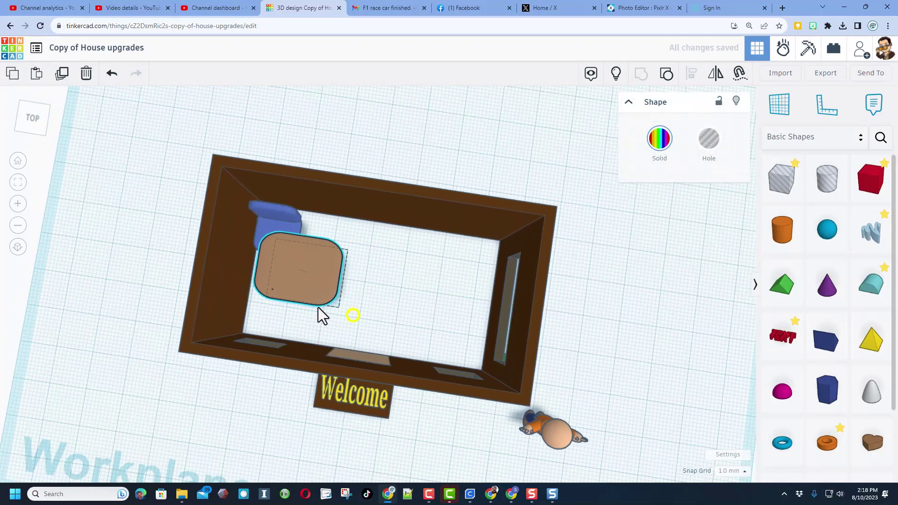
Shrink the table's footprint, narrowing it to 11 mm wide.
right_click_drag(278, 296, 293, 220)
scroll(257, 319, "up", 3)
mouse_move(257, 319)
right_mouse_down()
mouse_move(181, 296)
mouse_move(268, 240)
mouse_move(338, 261)
right_mouse_up()
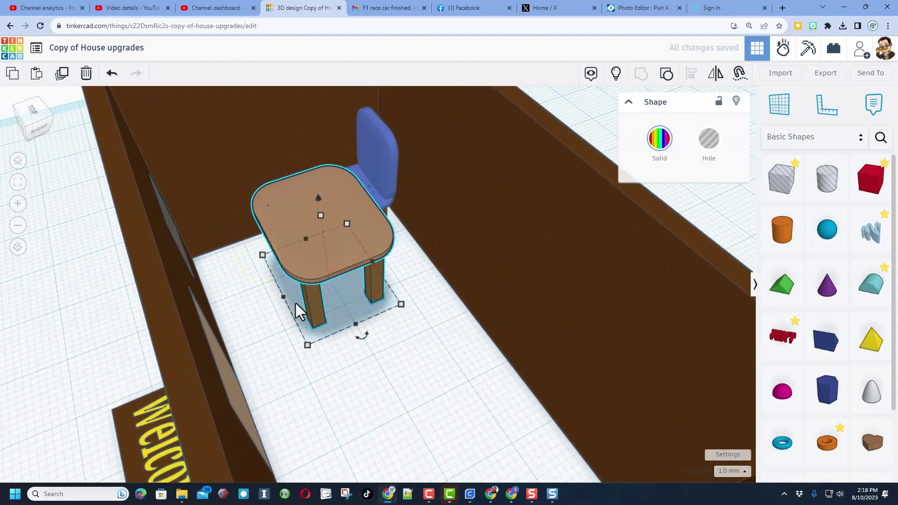
left_click_drag(306, 345, 315, 320)
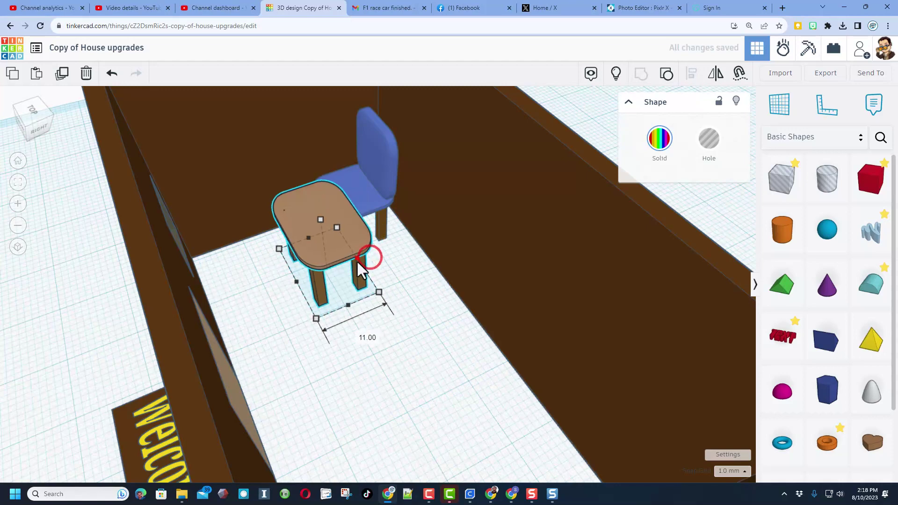
left_click_drag(364, 256, 361, 186)
Make the chair behind the table shorter.
left_click(362, 189)
left_click_drag(349, 129, 352, 156)
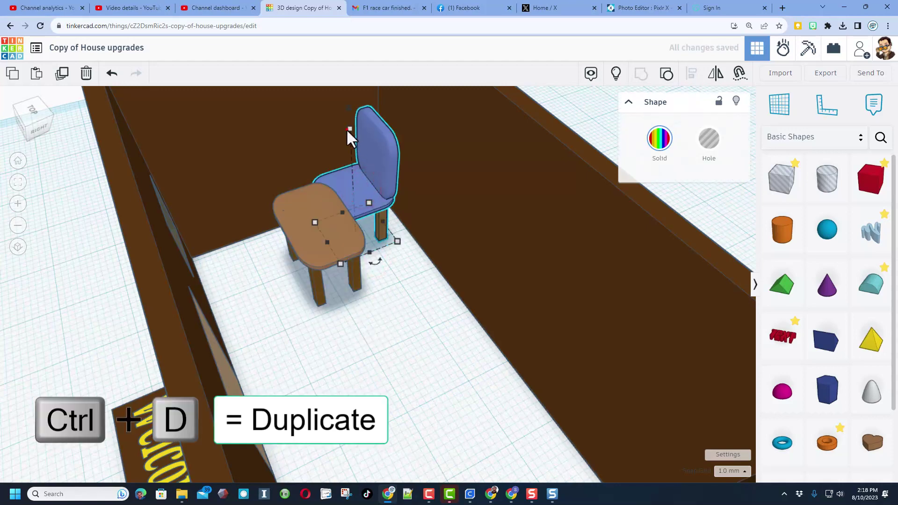
left_click(358, 203)
left_click(385, 229)
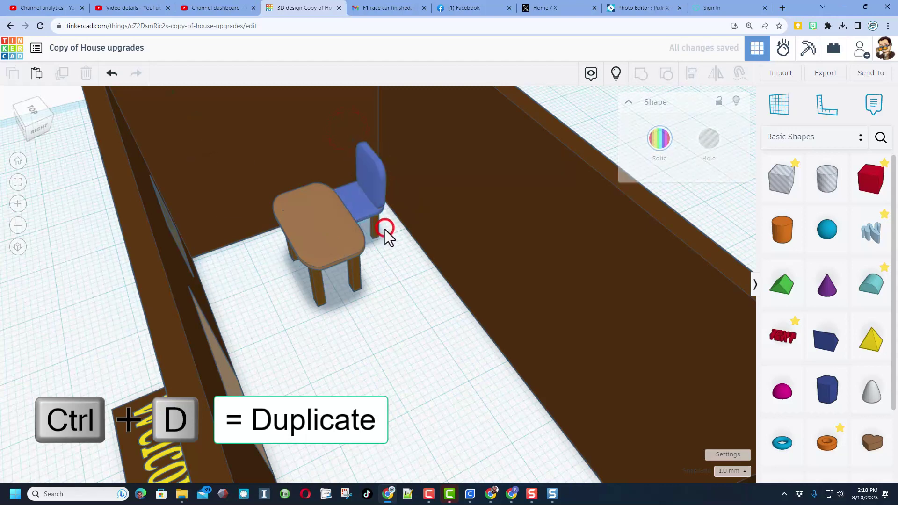
right_click_drag(385, 229, 388, 270)
Duplicate the chair and place the copy beside the table.
left_click(356, 204)
key("ctrl+d")
left_click_drag(356, 204, 392, 266)
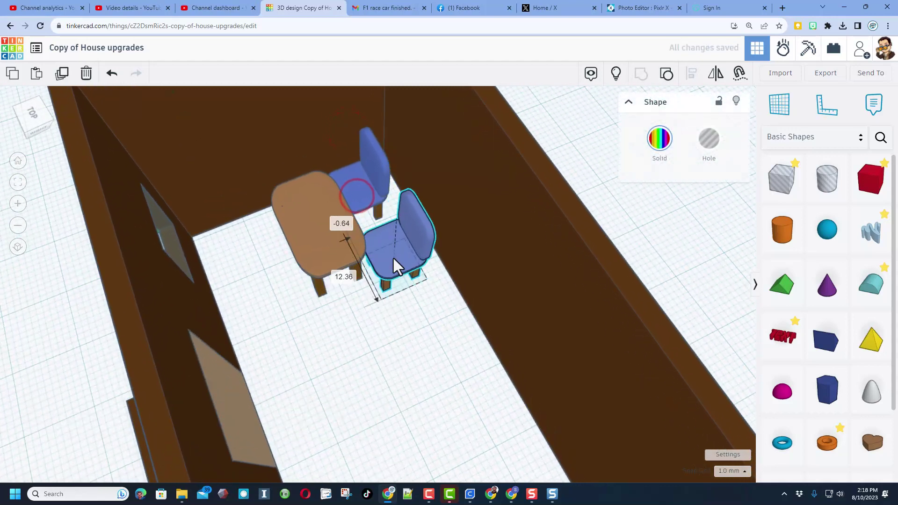
right_click_drag(388, 249, 386, 309)
left_click(387, 321, "shift")
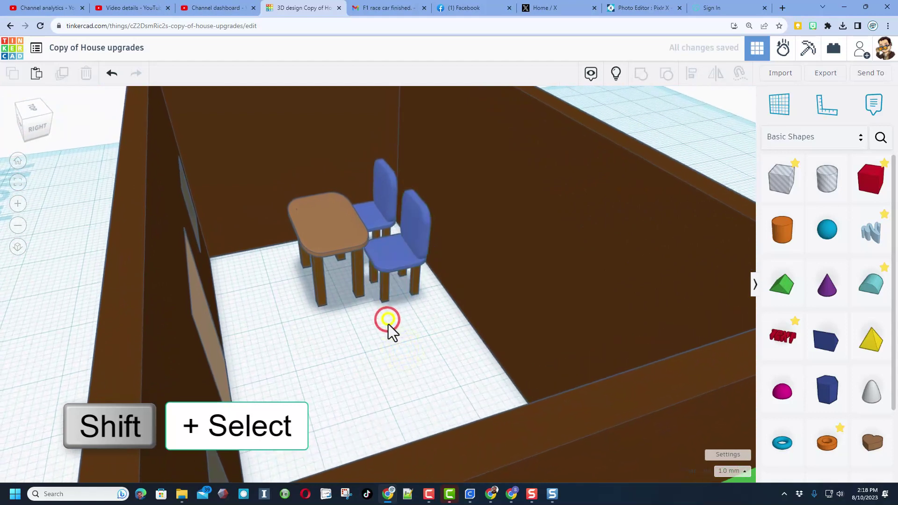
Duplicate both chairs onto the table's other side, mirrored to face it.
left_click(396, 248, "shift")
left_click(378, 215, "shift")
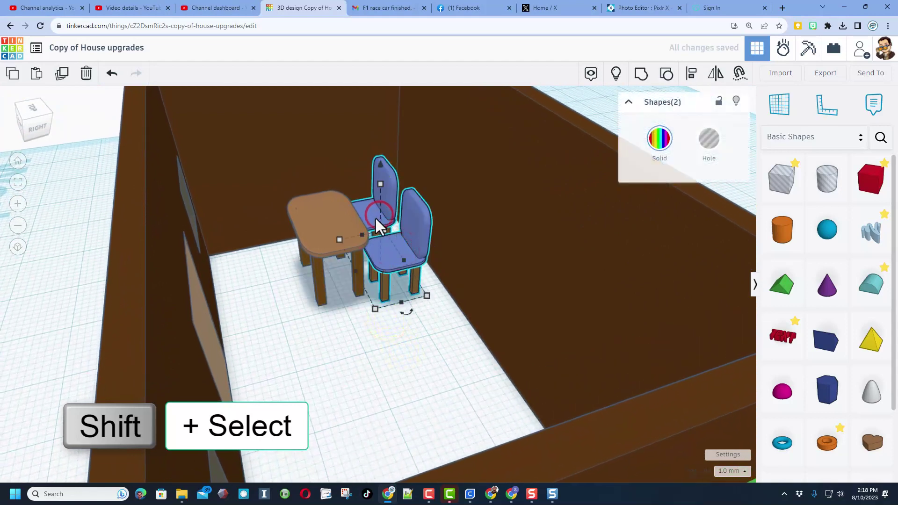
key("ctrl+d")
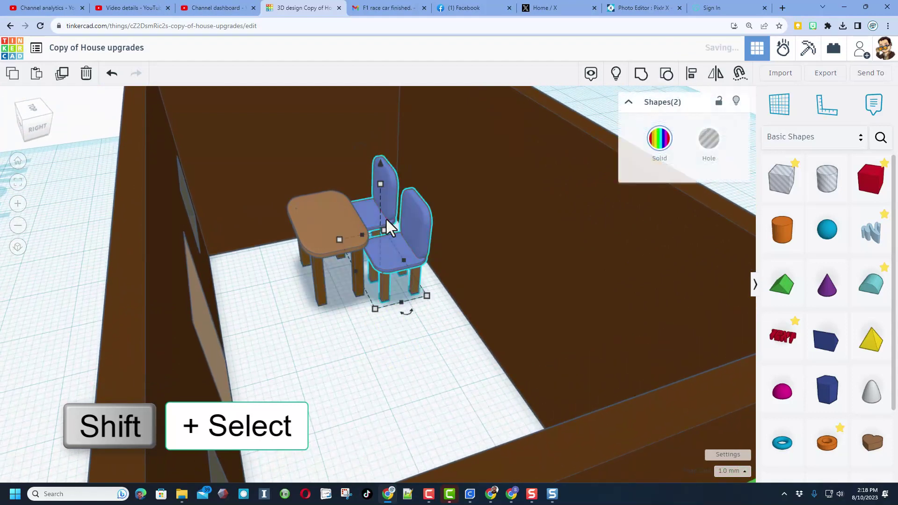
key("shift+Left")
key("shift+Left")
key("shift+Left")
key("shift+Left")
key("shift+Left")
key("shift+Left")
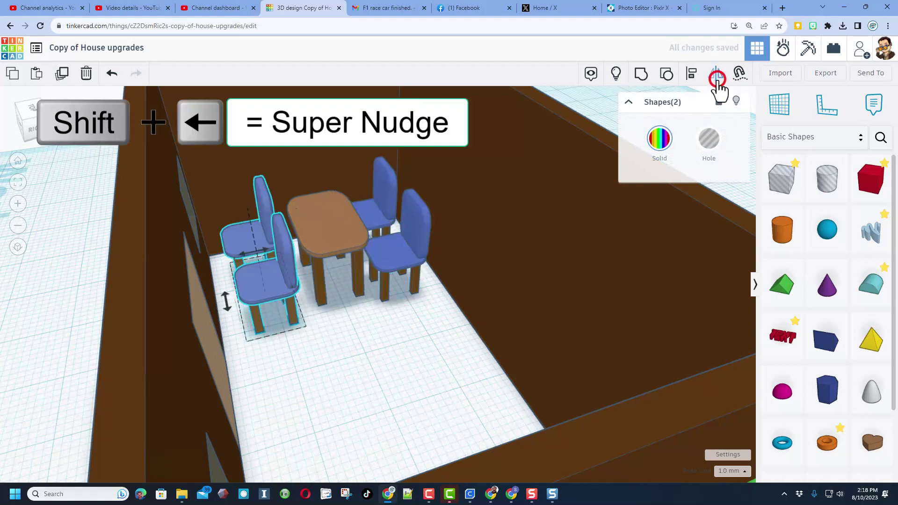
left_click(257, 251)
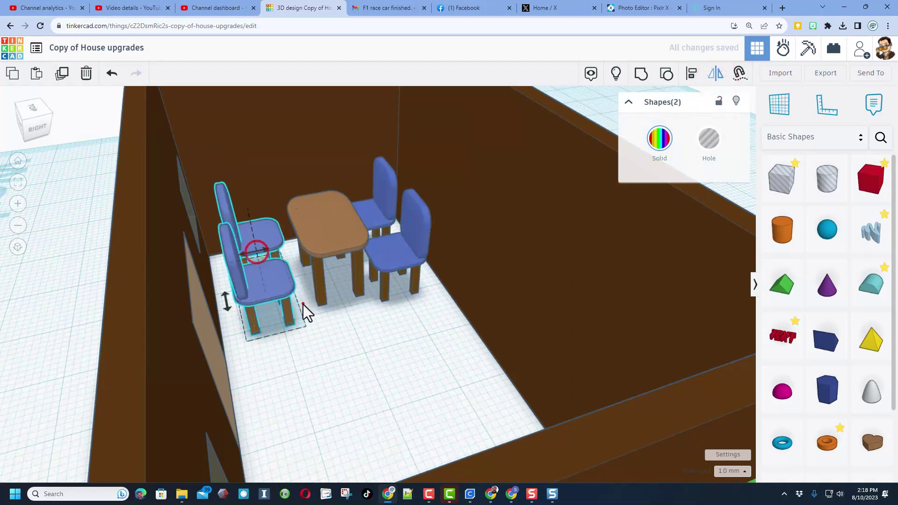
left_click(303, 304)
Select the two left chairs and show the hidden roof again.
left_click(260, 237)
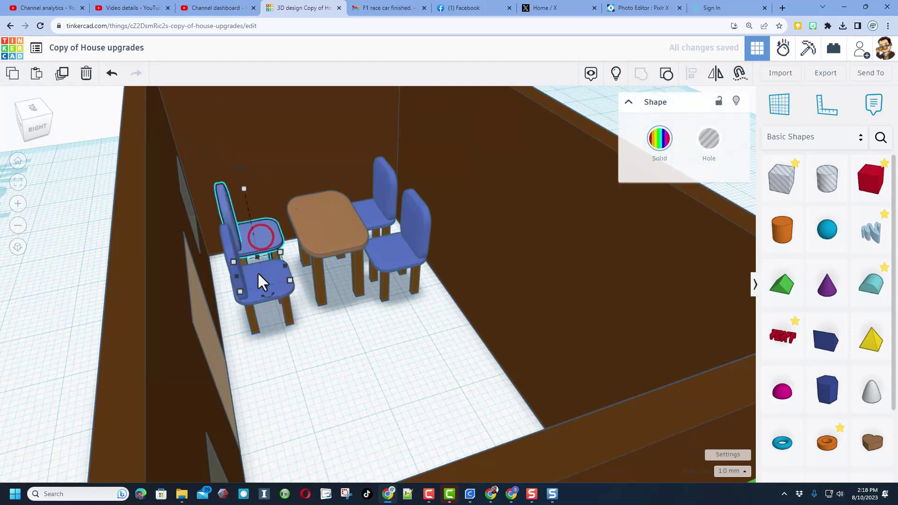
left_click(271, 279, "shift")
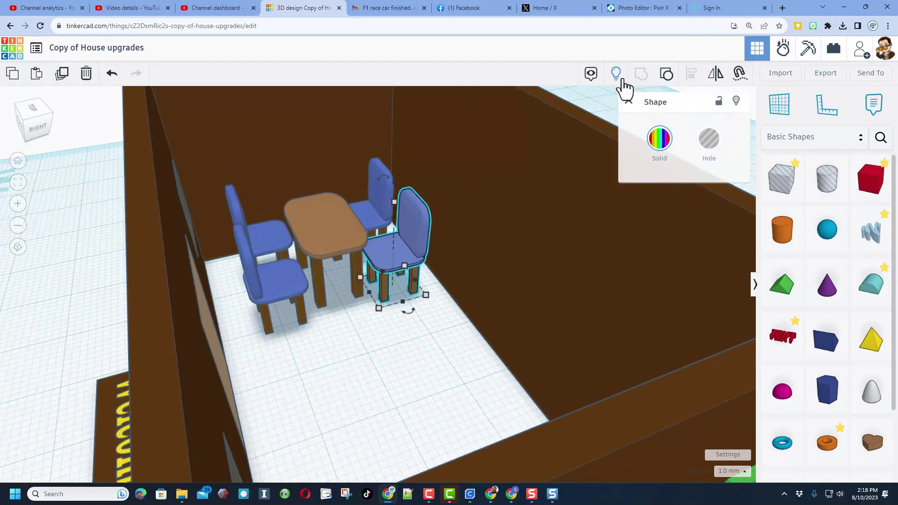
left_click(617, 74)
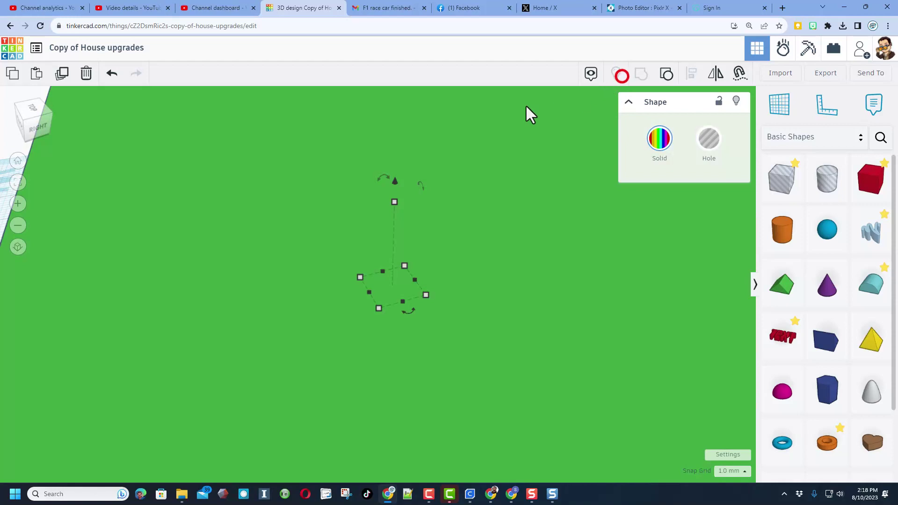
Return to a front view of the house and rename the design 'table and chair'.
left_click(18, 161)
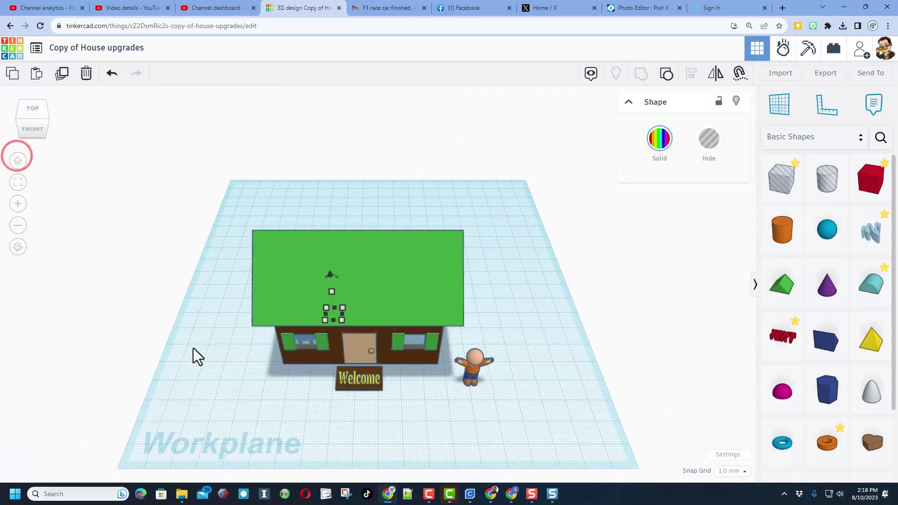
mouse_move(192, 346)
right_mouse_down()
mouse_move(254, 297)
mouse_move(167, 302)
right_mouse_up()
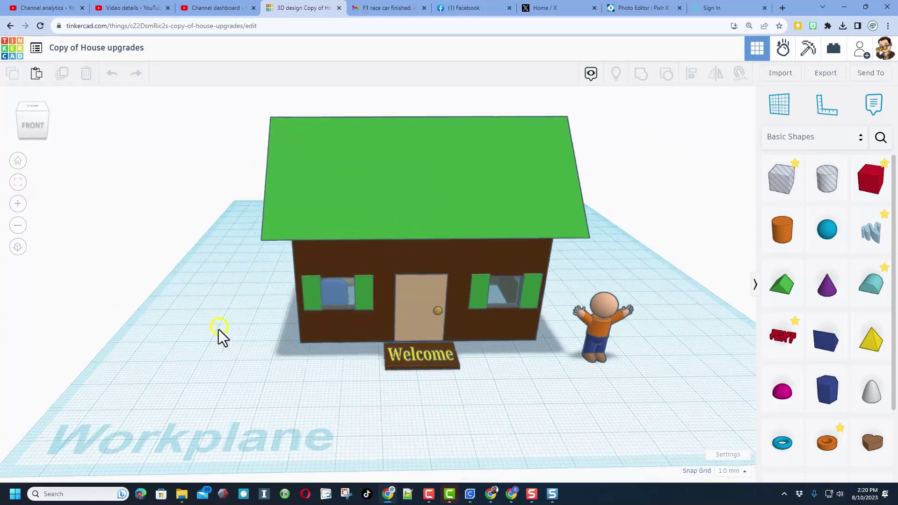
left_click(117, 49)
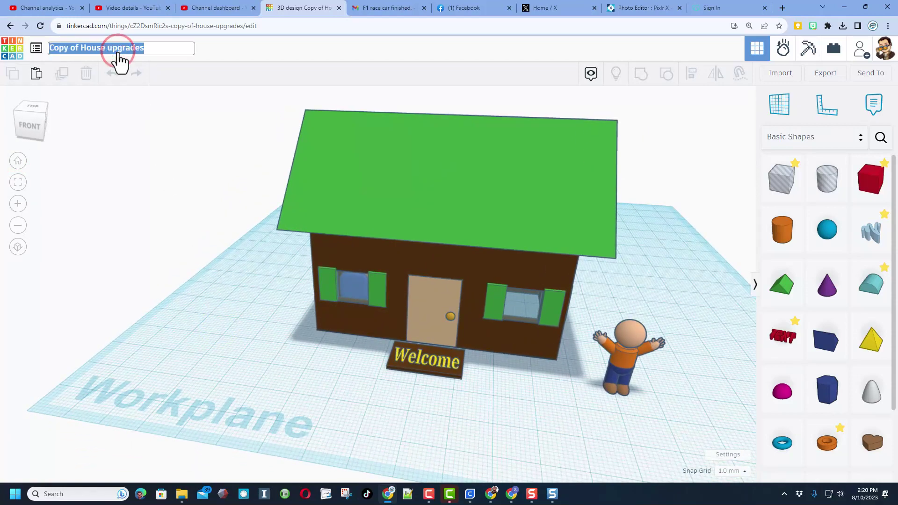
type("table and chair")
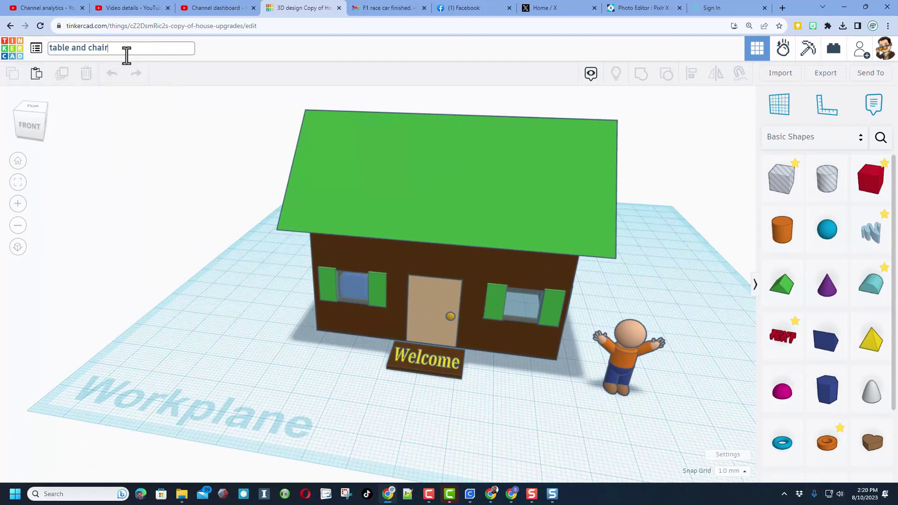
right_click_drag(544, 115, 543, 291)
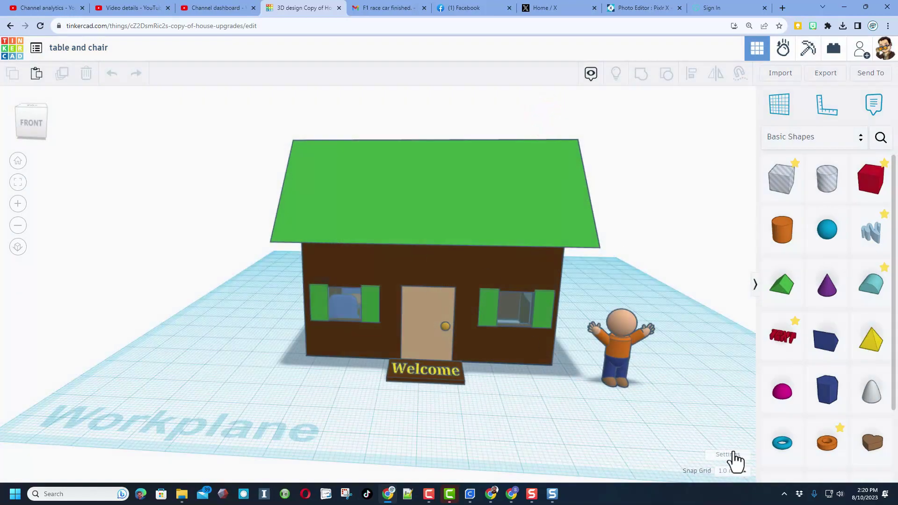
left_click(734, 451)
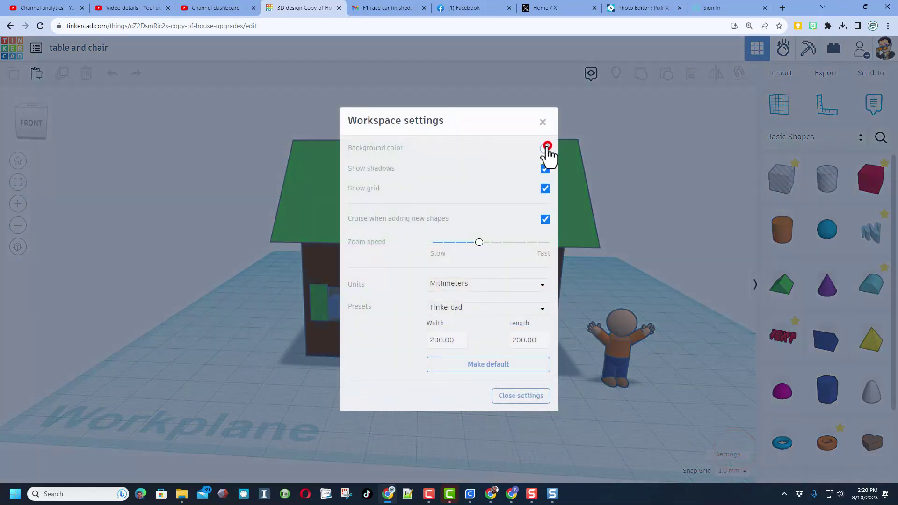
Make the workspace background lavender and hide the grid.
left_click(546, 148)
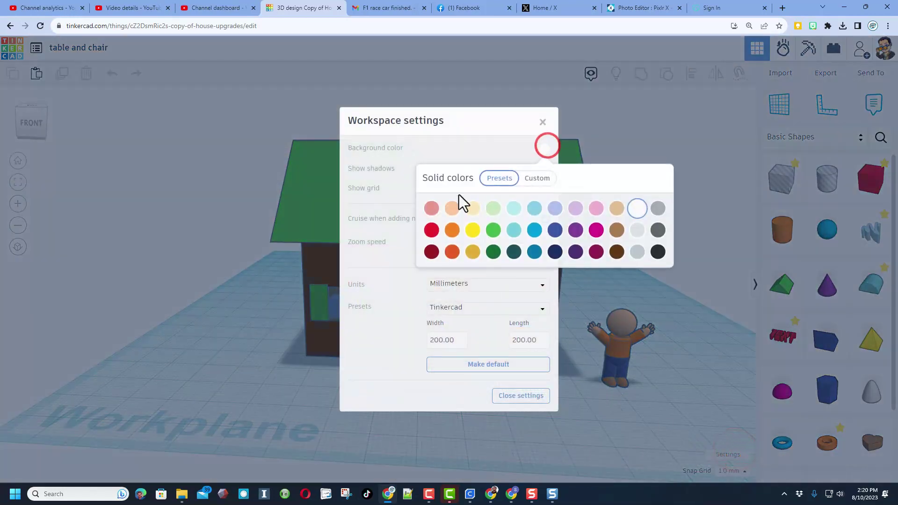
left_click(576, 209)
left_click(503, 148)
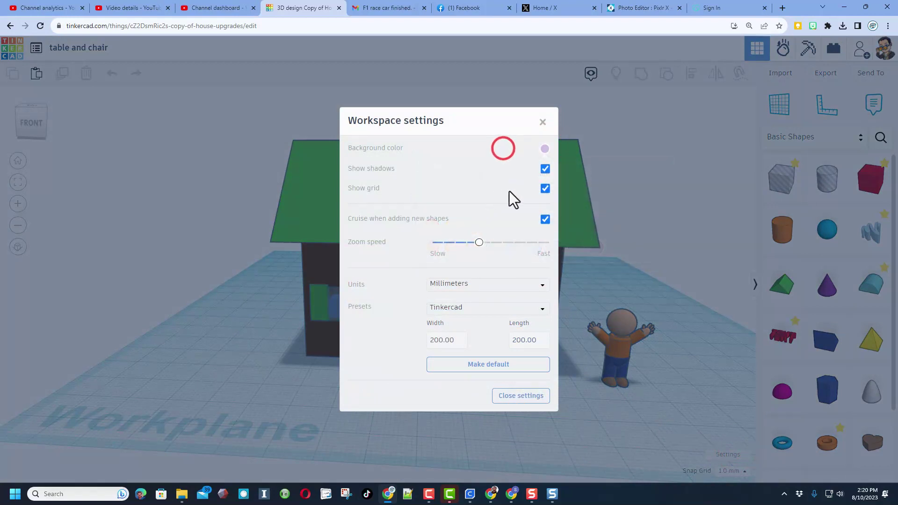
left_click(544, 188)
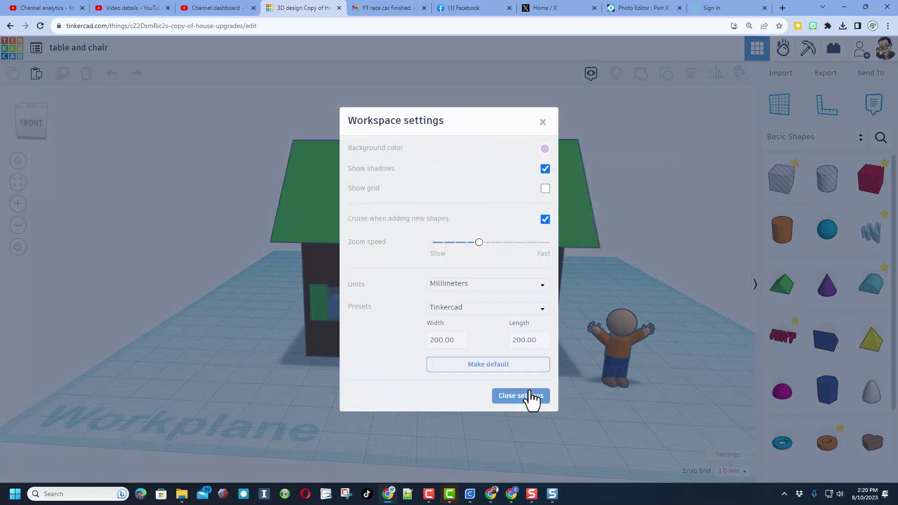
left_click(686, 217)
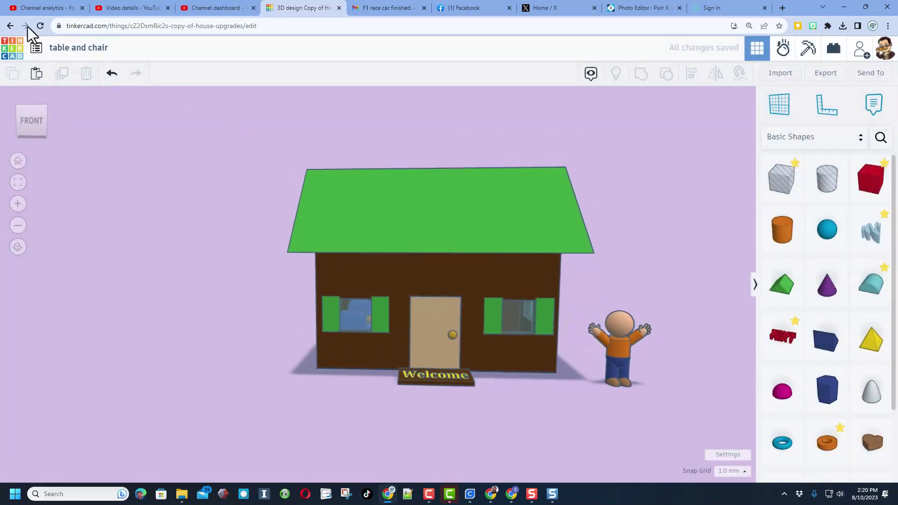
Go back to the designs dashboard and open the table and chair design's properties.
left_click(18, 59)
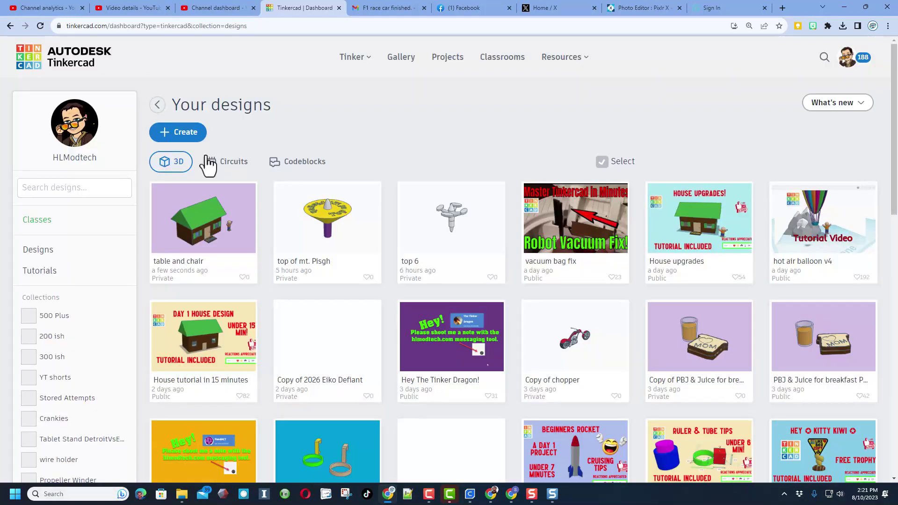
left_click(244, 194)
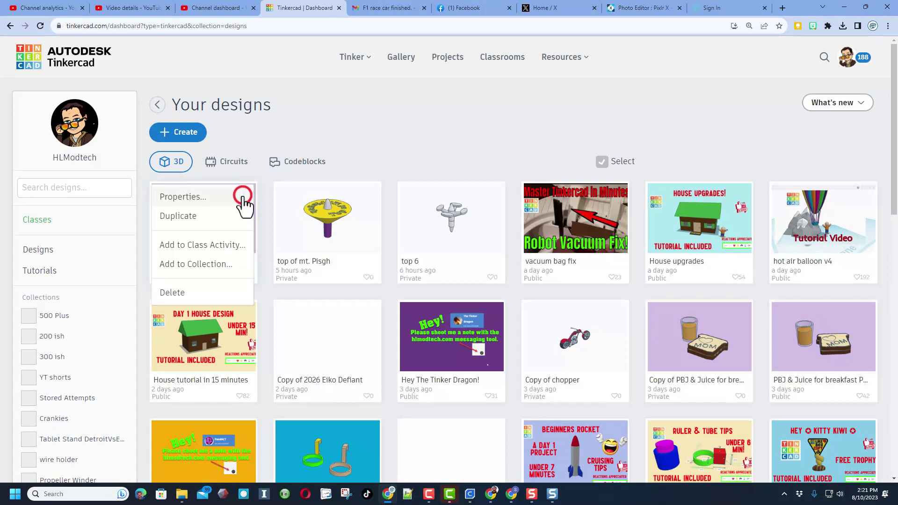
left_click(202, 198)
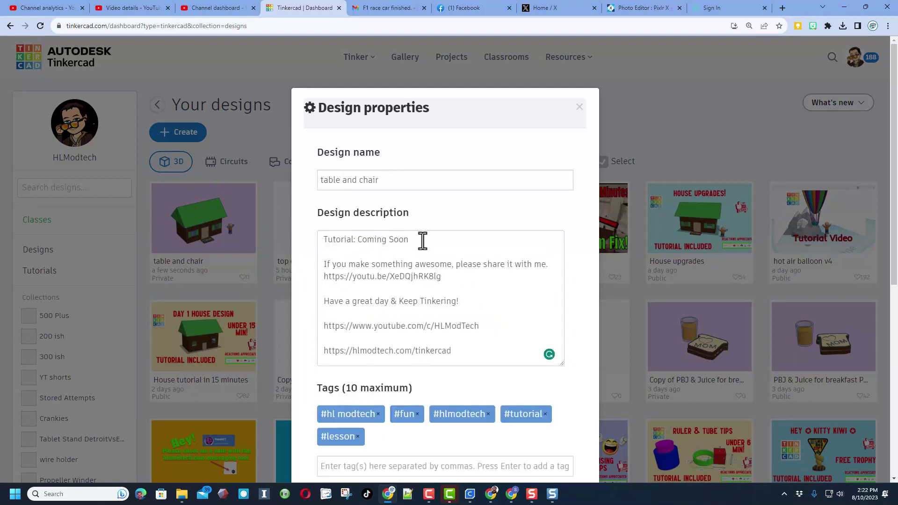
scroll(422, 241, "down", 2)
scroll(411, 267, "down", 1)
Add the tag hlmt23, then remove it again.
left_click(389, 334)
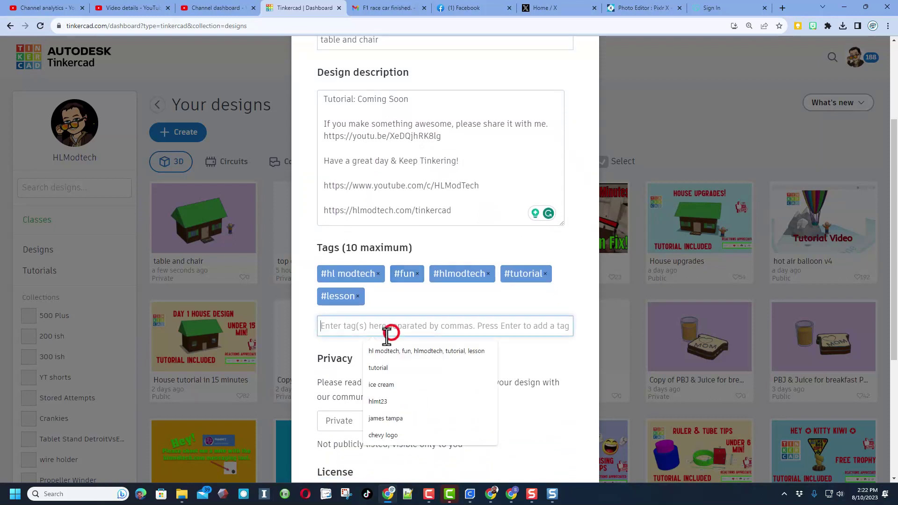
type("hl")
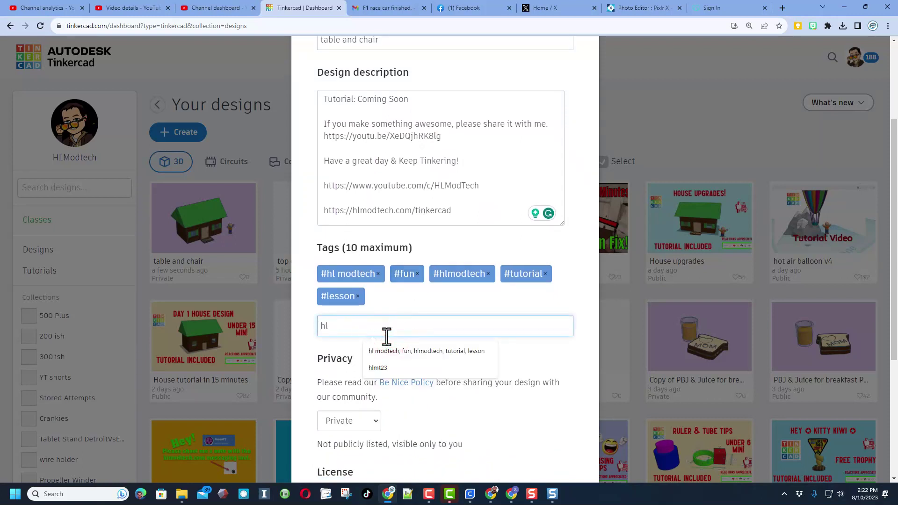
type("mt23")
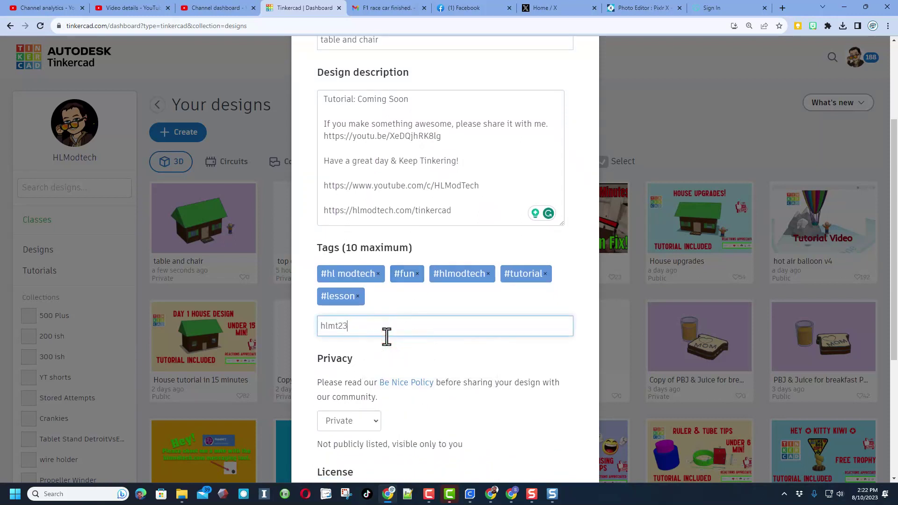
key("Return")
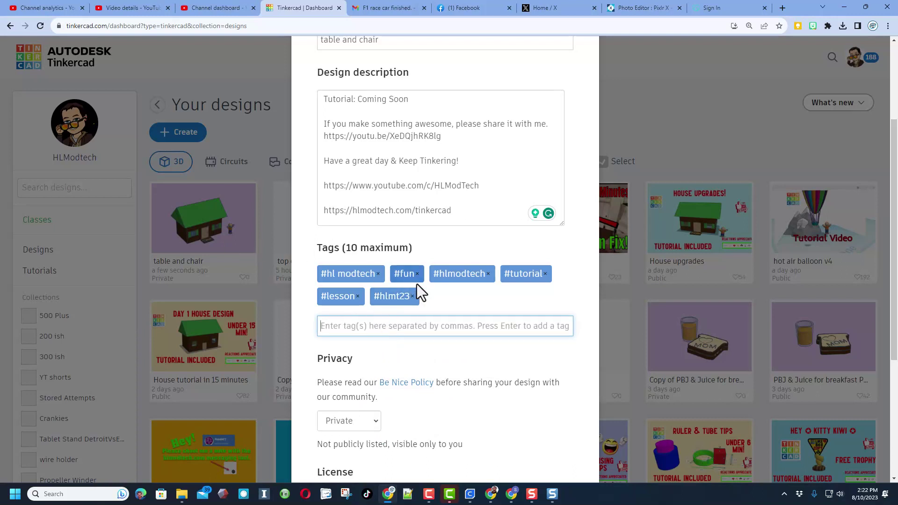
left_click(413, 297)
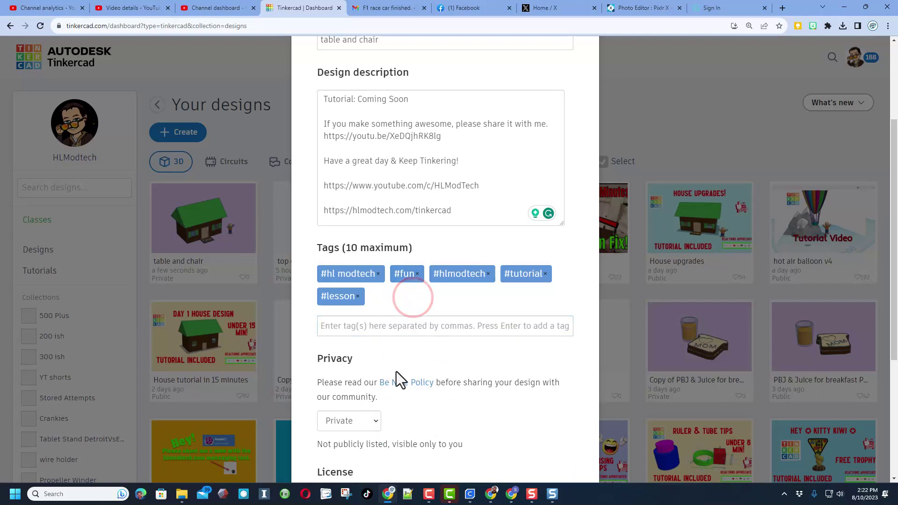
scroll(396, 372, "down", 2)
Make the design Public under Attribution-NoDerivs 3.0 and save the properties.
left_click(365, 289)
left_click(347, 321)
scroll(374, 327, "down", 1)
left_click(386, 291)
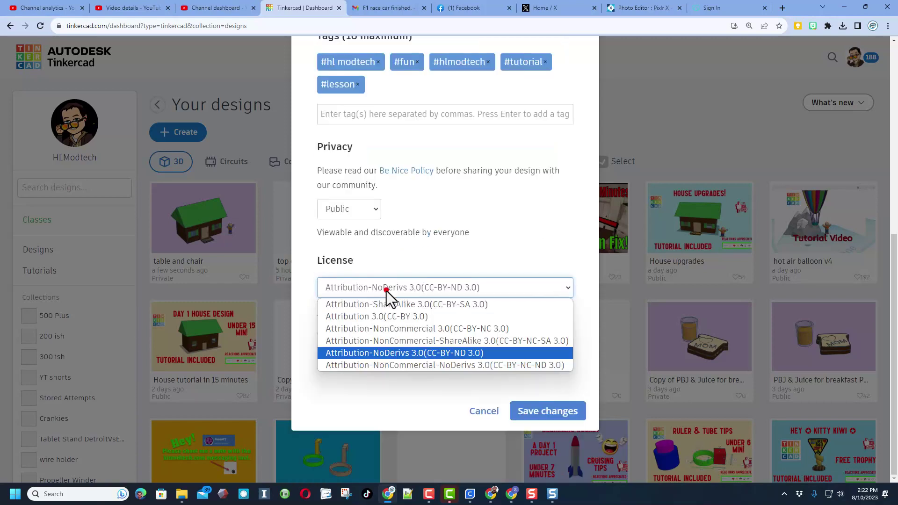
left_click(385, 352)
scroll(421, 280, "up", 2)
scroll(431, 283, "up", 5)
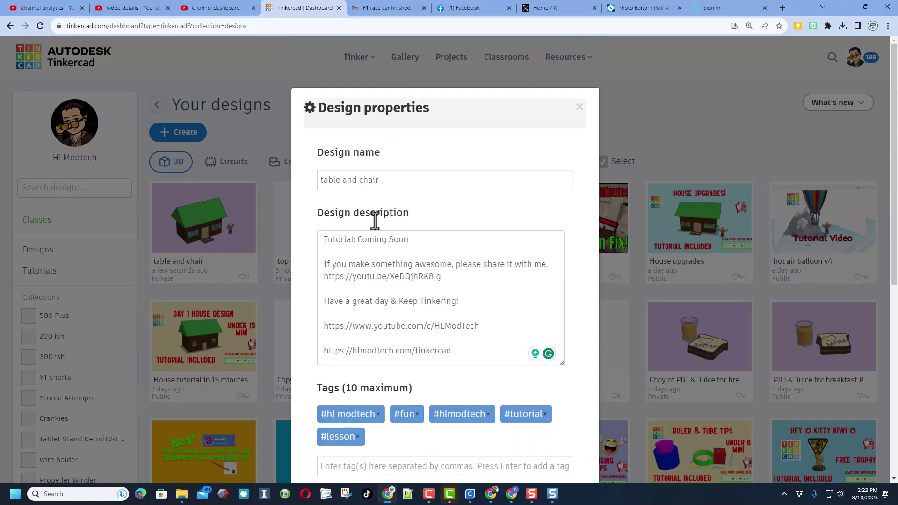
scroll(496, 290, "down", 5)
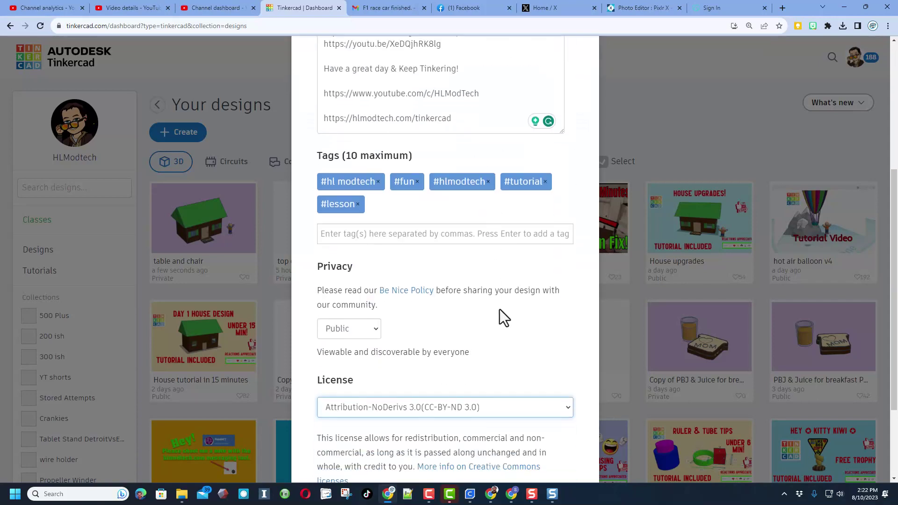
scroll(510, 346, "down", 1)
scroll(528, 397, "down", 2)
left_click(544, 417)
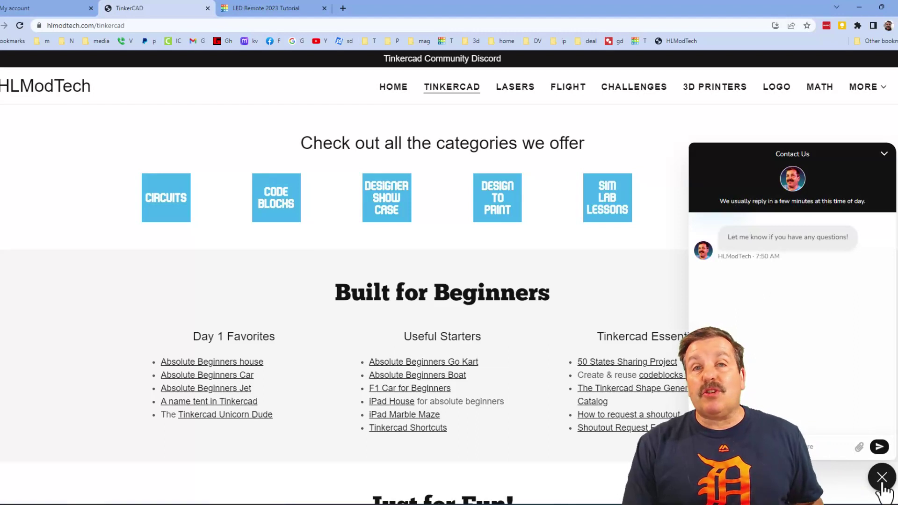
Close the contact chat and open the Tinkercad Community Discord invite.
left_click(883, 486)
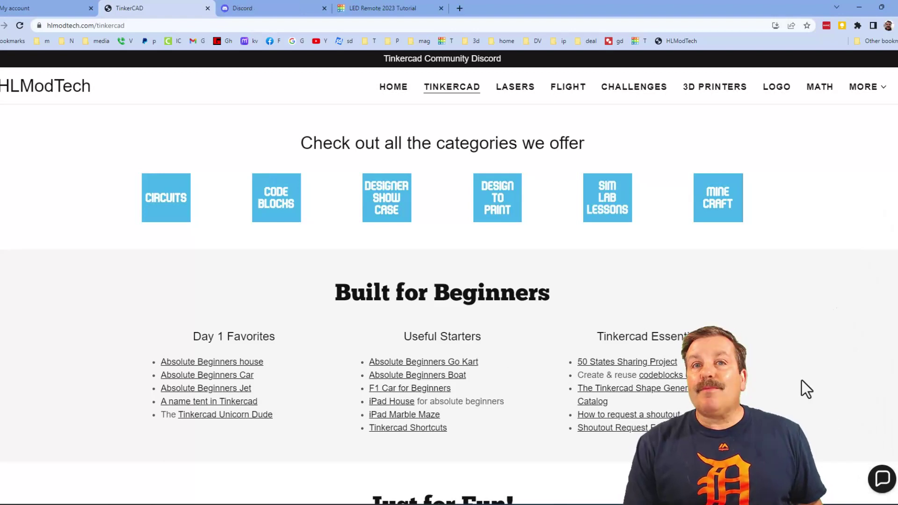
left_click(432, 59)
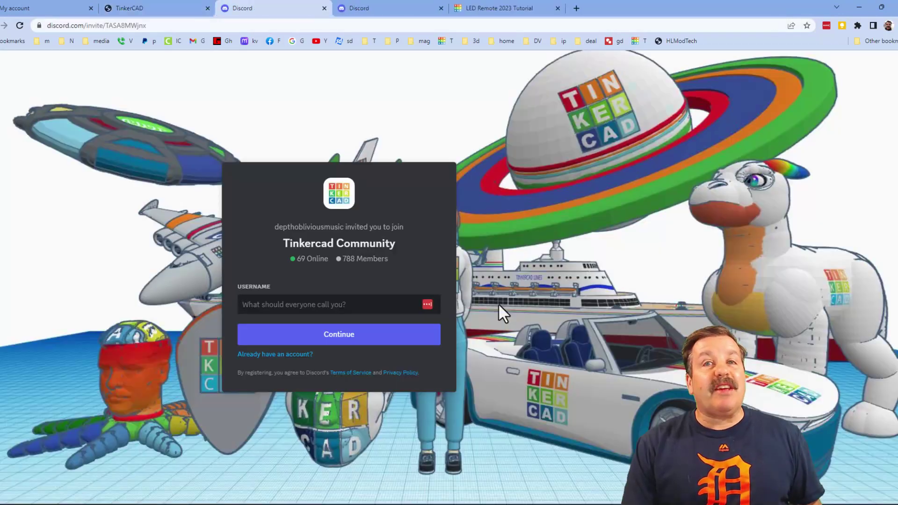